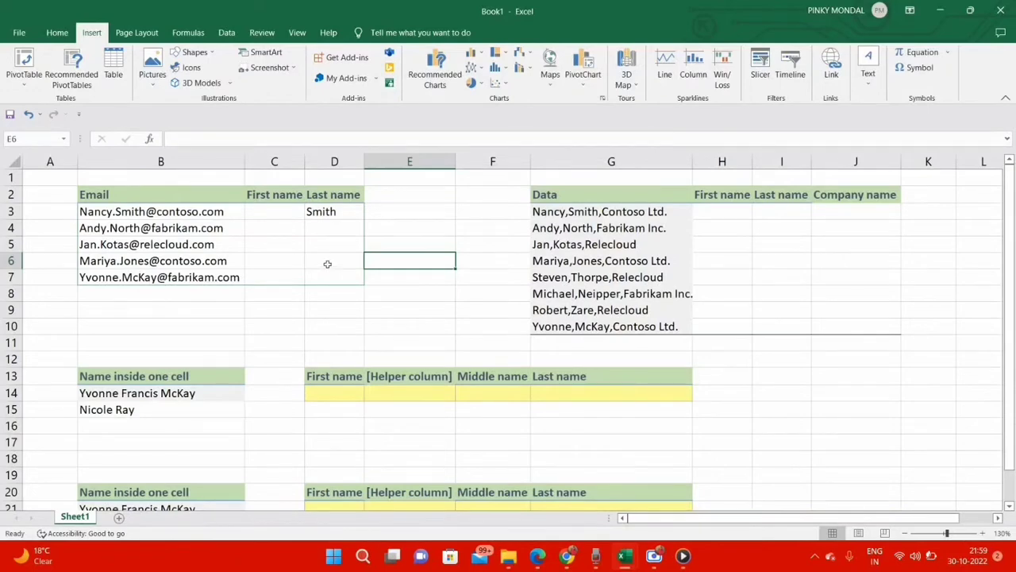
Step: Fill the First name cells C3:C7 by entering the first two email owners' first names and accepting the Flash Fill suggestion
left_click(298, 216)
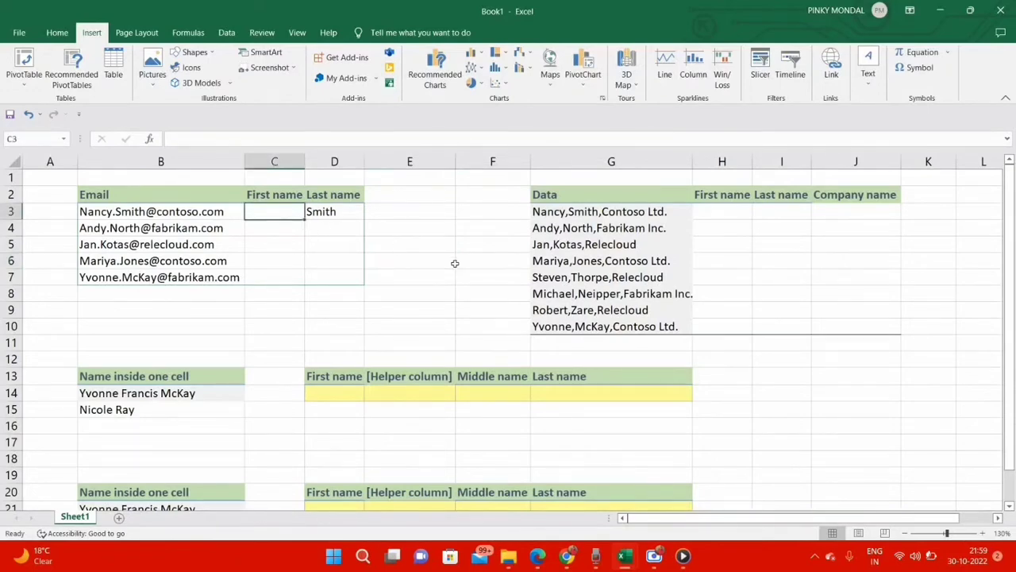
type("Nancy")
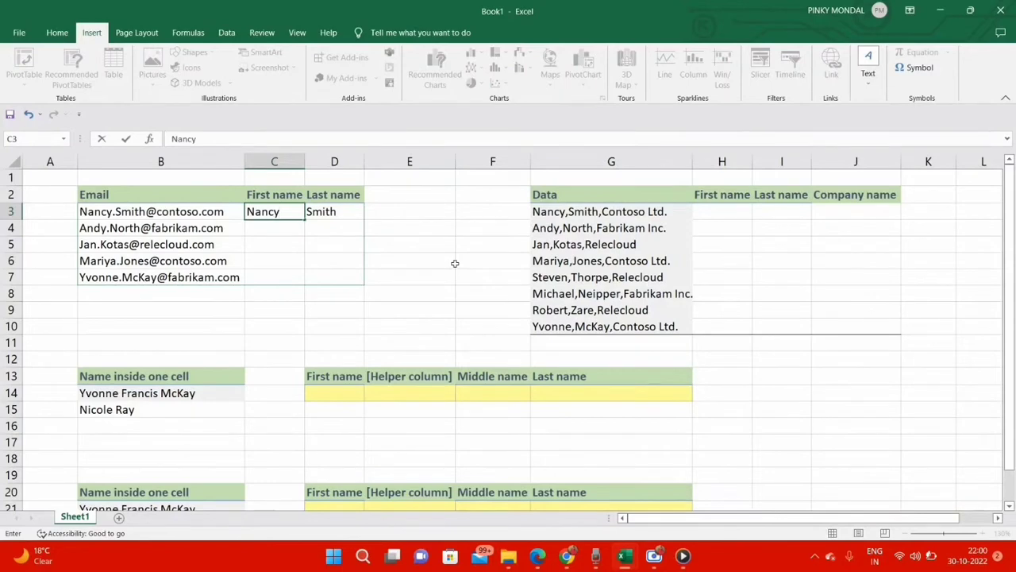
key("Return")
type("Andy")
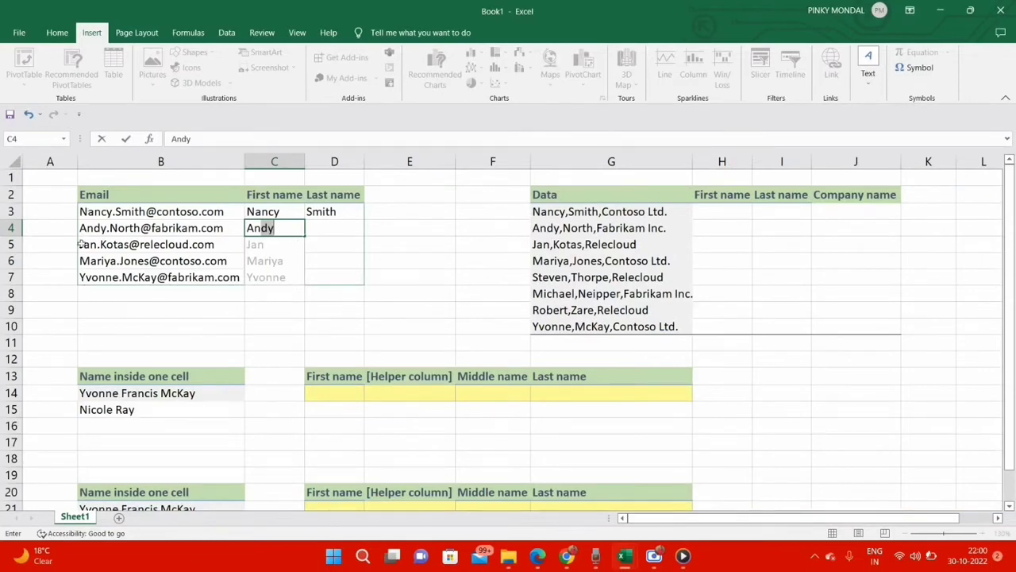
key("Return")
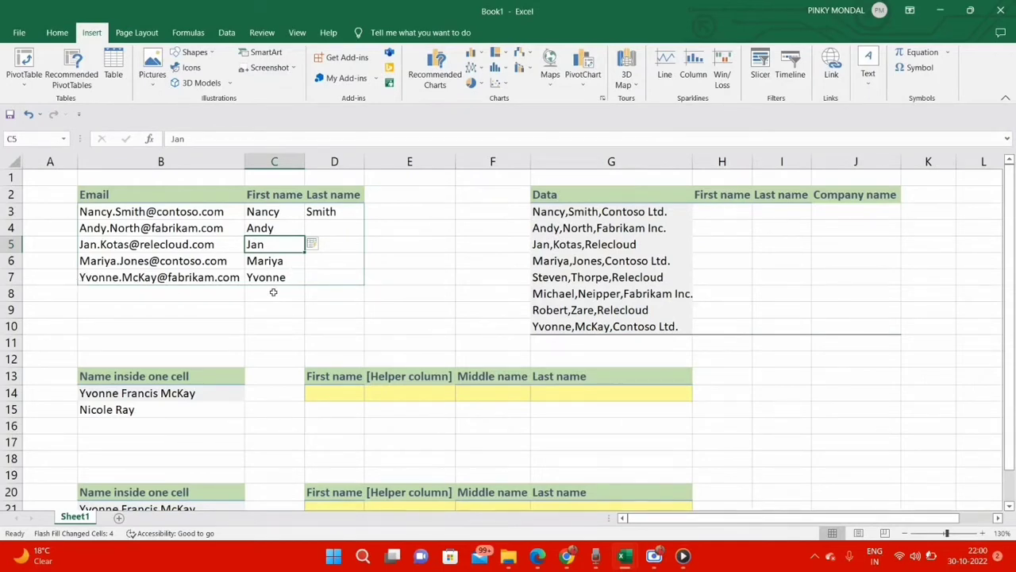
Step: Try Flash Fill on the Last name column from the example in D3, and undo the fill
left_click(345, 215)
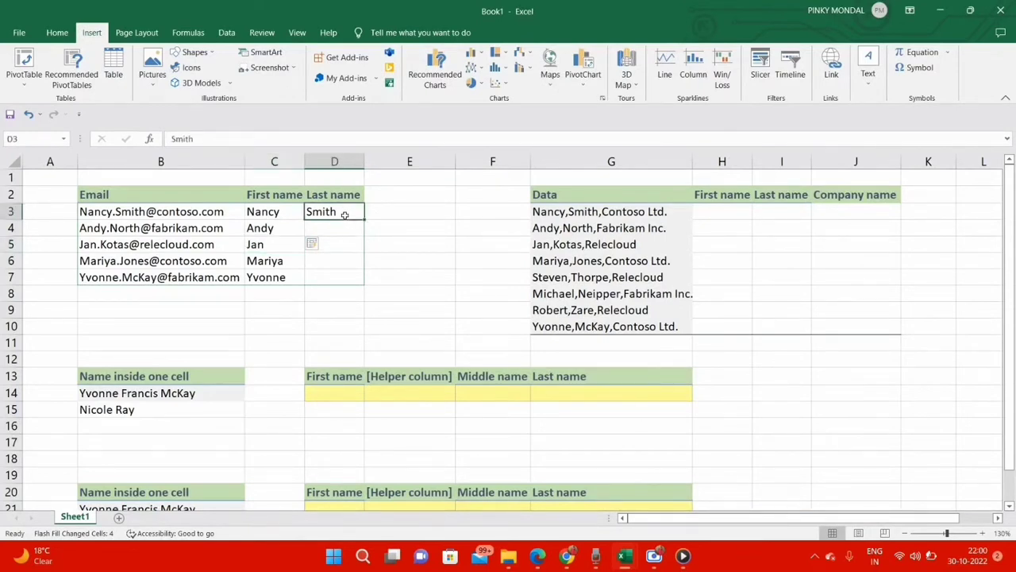
key("ctrl+e")
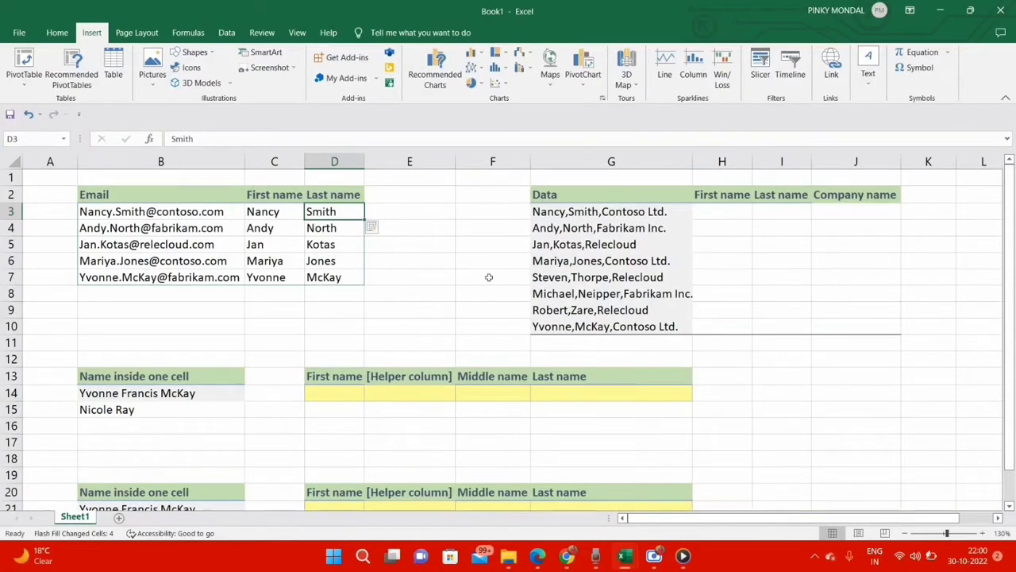
key("ctrl+z")
left_click(366, 211)
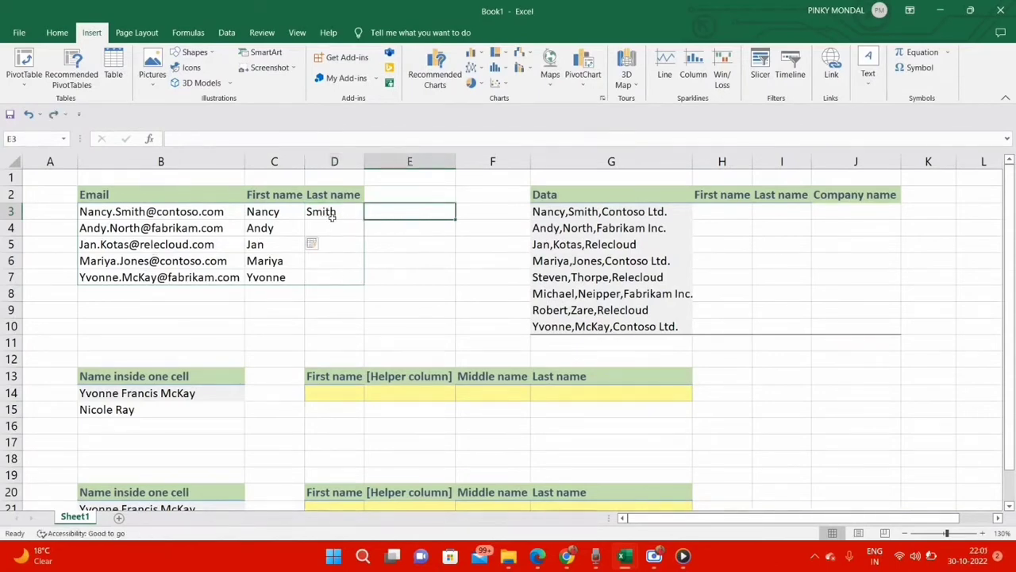
Step: Flash Fill the remaining last names in D4:D7 using D3 as the example
left_click(332, 216)
left_click(52, 32)
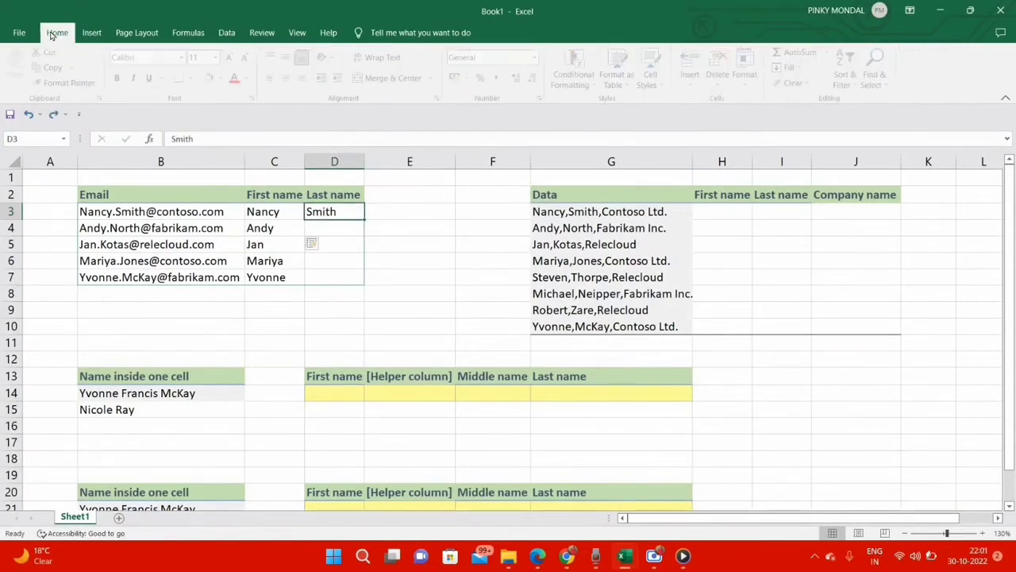
left_click(799, 69)
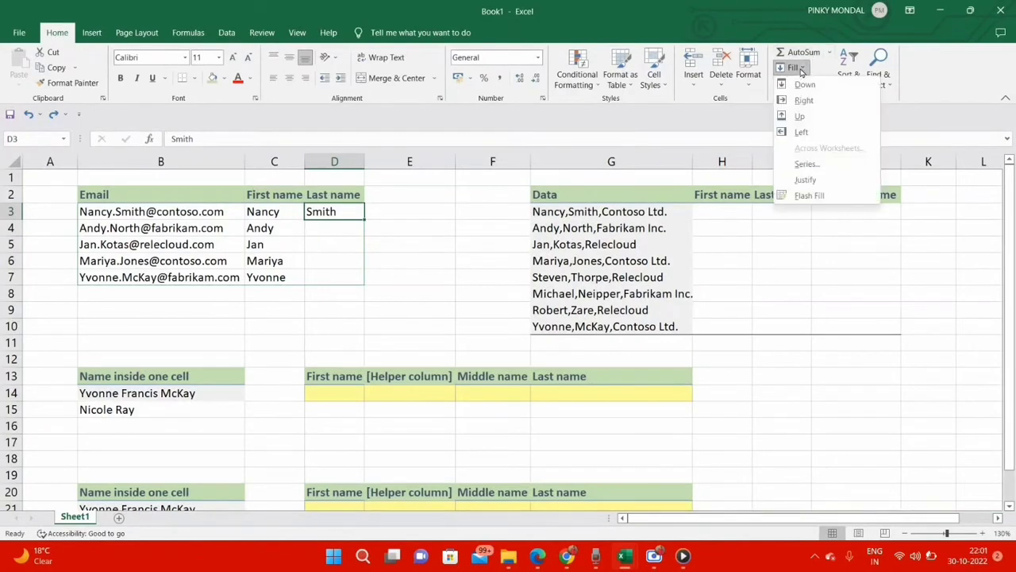
left_click(809, 195)
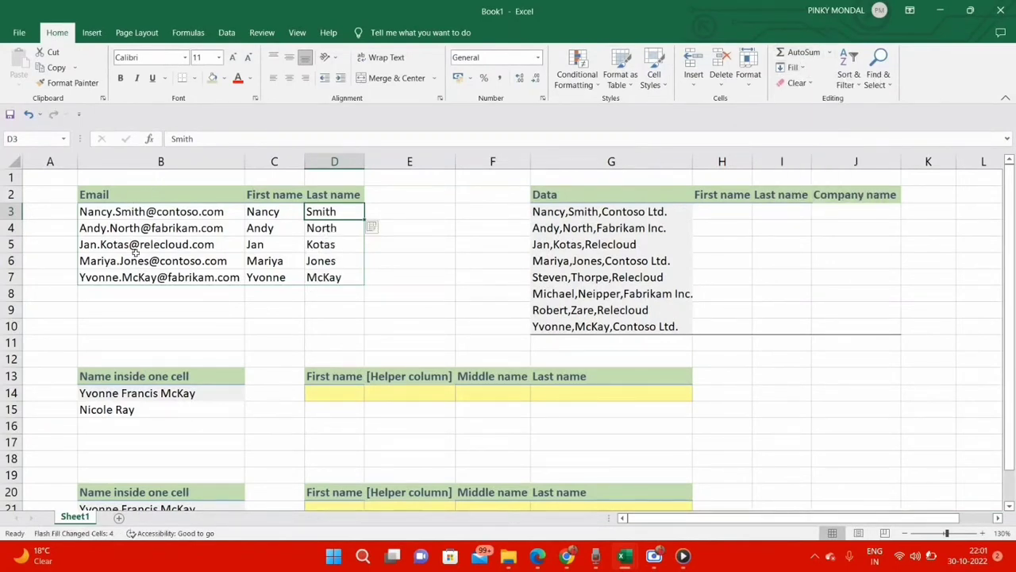
left_click(389, 254)
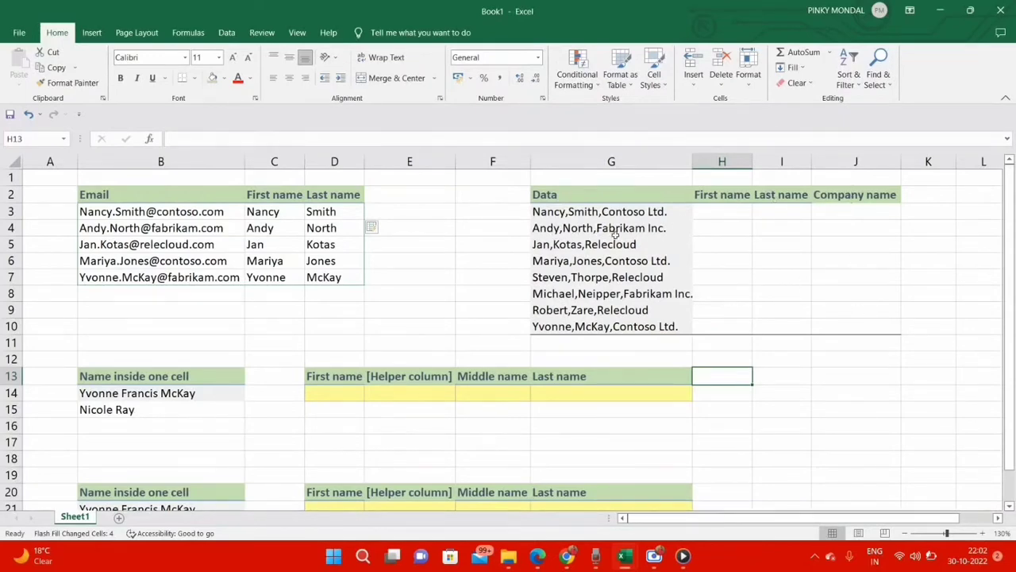
Step: Split the delimited entries in G3:G10 with Text to Columns, using Comma as the only delimiter and destination $H$3, replacing existing data
left_click_drag(550, 212, 558, 328)
left_click(227, 33)
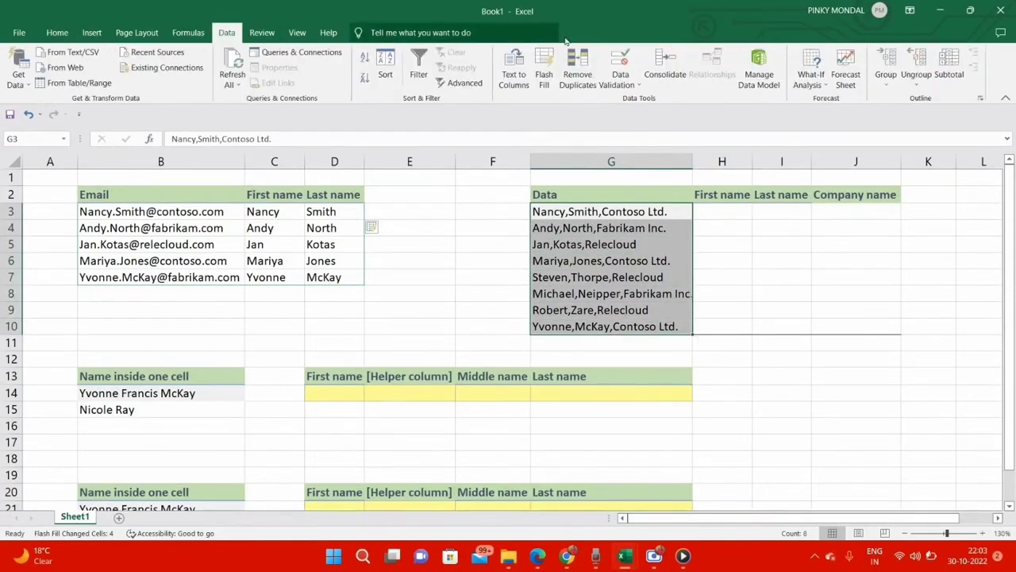
left_click(520, 79)
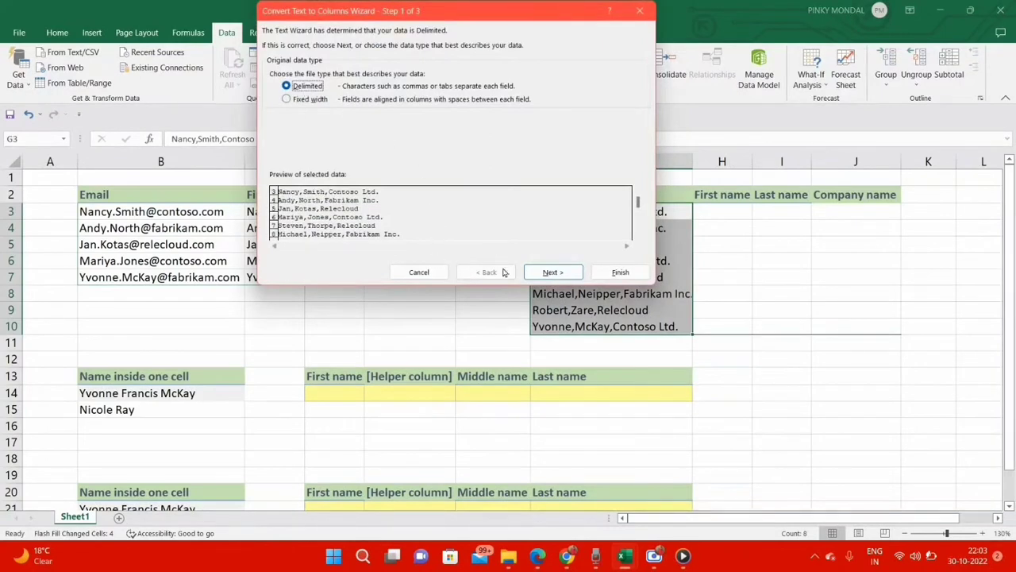
left_click(551, 271)
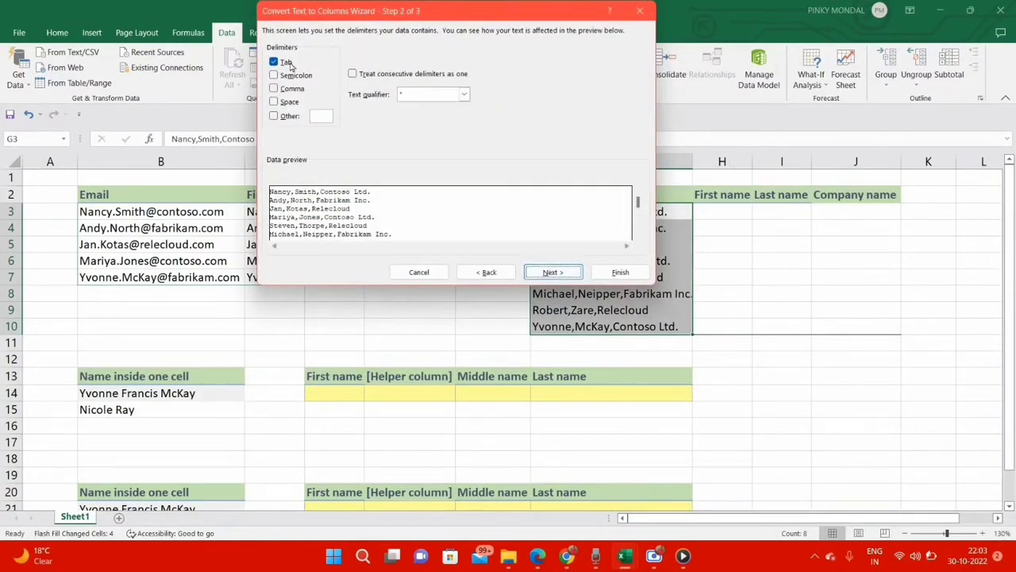
left_click(290, 89)
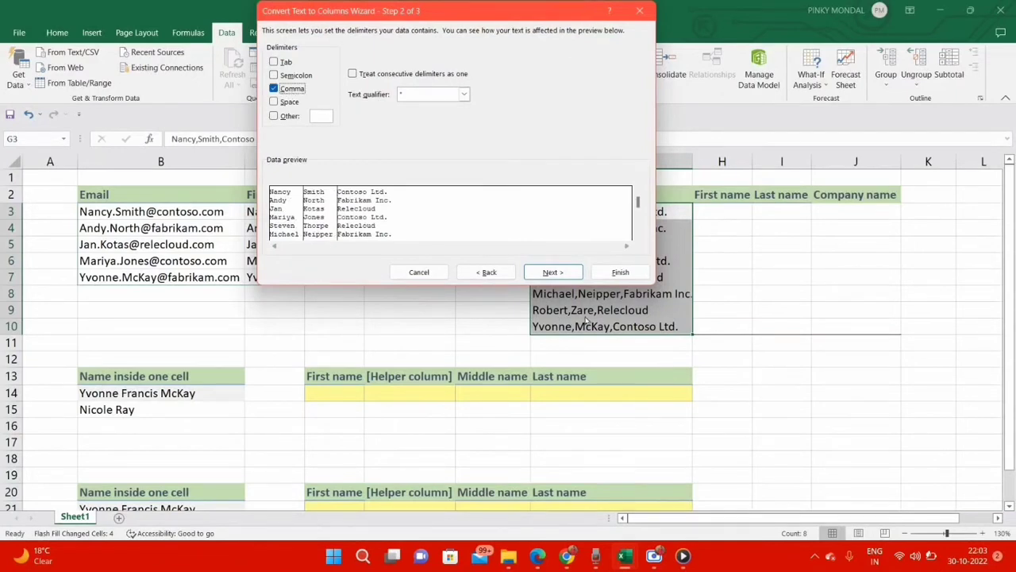
left_click(568, 273)
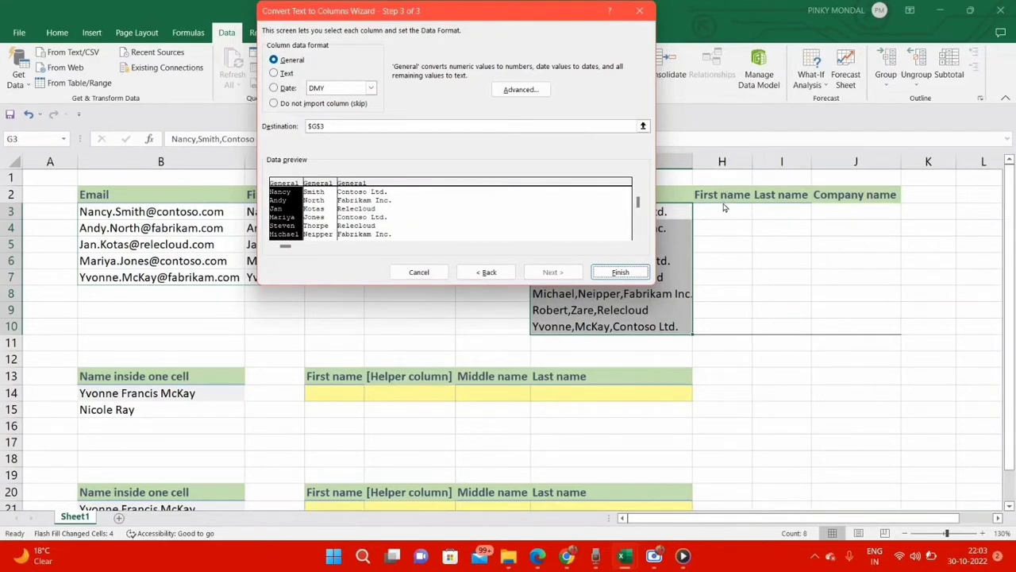
left_click(318, 127)
key("BackSpace")
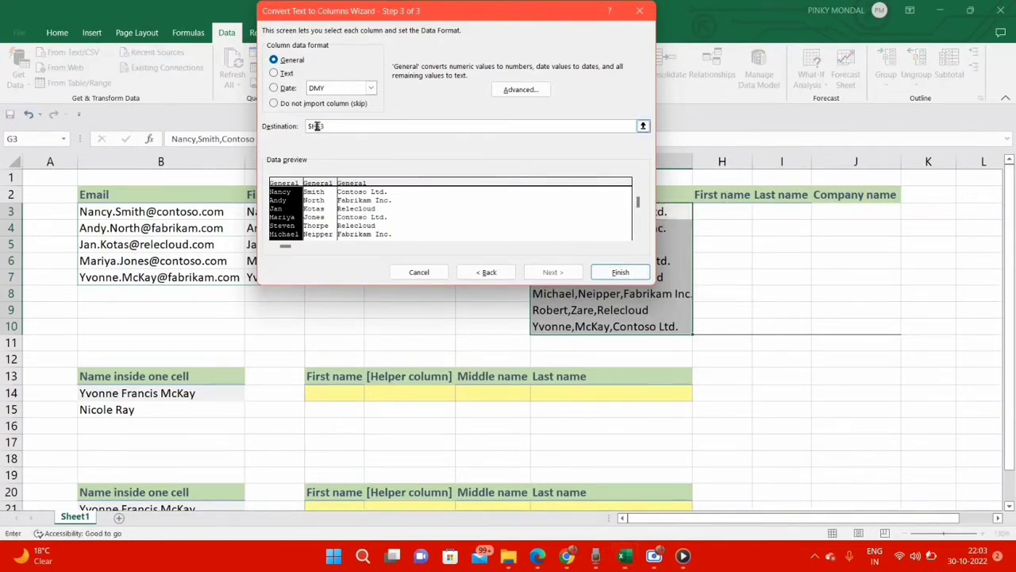
type("H")
left_click(631, 273)
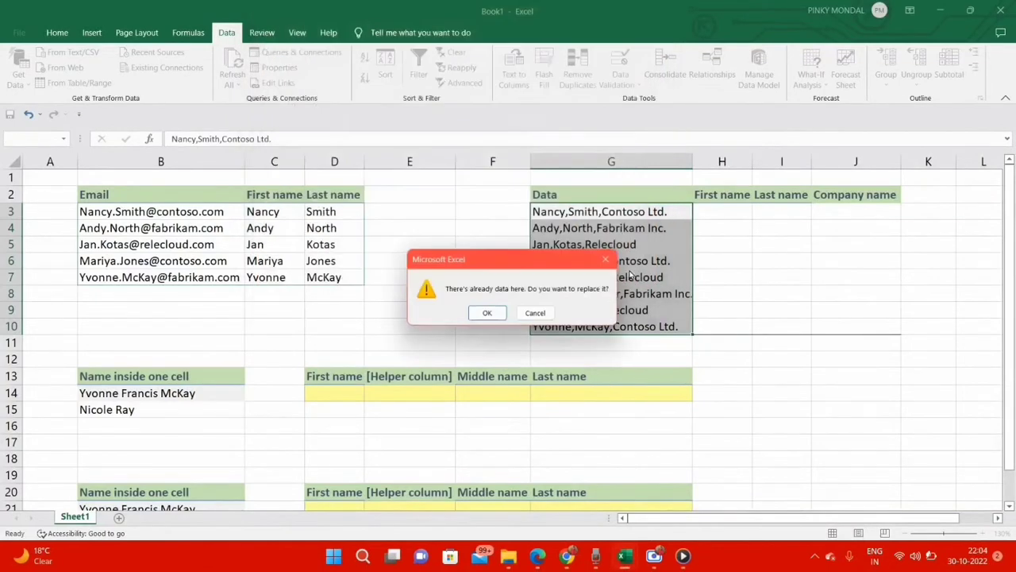
left_click(486, 313)
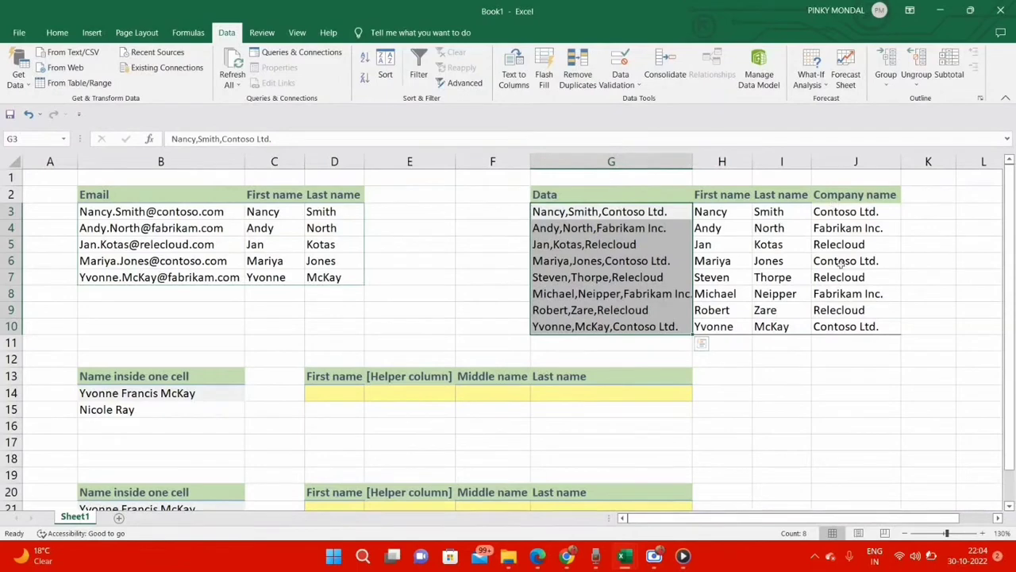
Step: Replace the last letter of the first name in cell G3 with "o"
double_click(564, 212)
key("BackSpace")
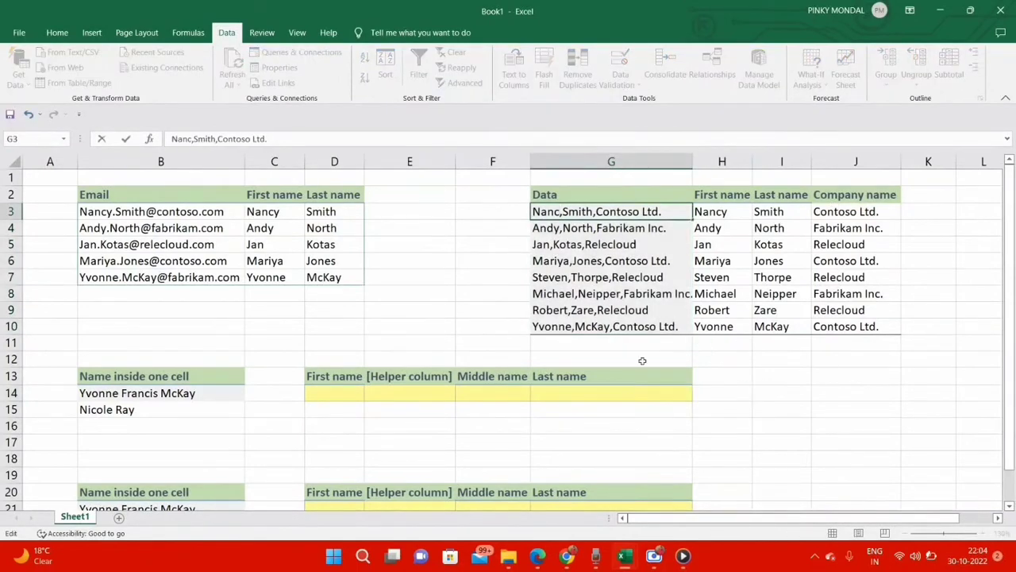
type("o")
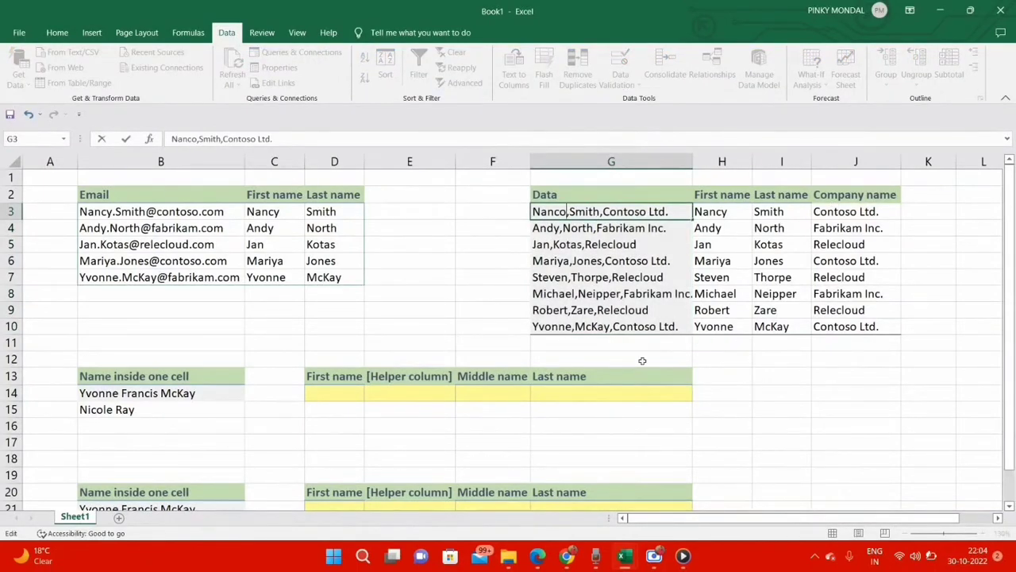
left_click(748, 409)
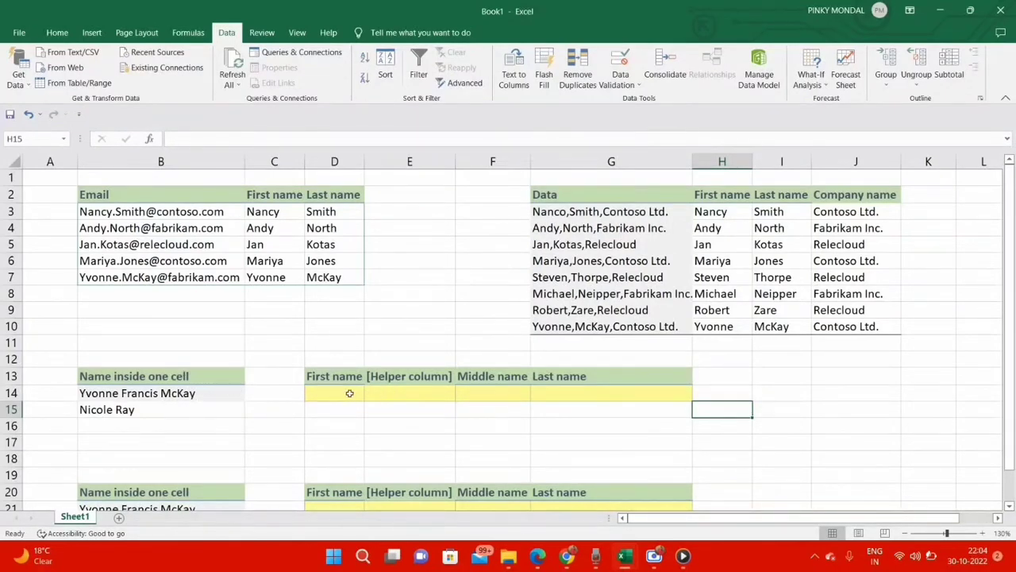
Step: Extract the first name from B14 in cell D14 with the formula =LEFT(B14,FIND(" ",B14)-1)
left_click(312, 393)
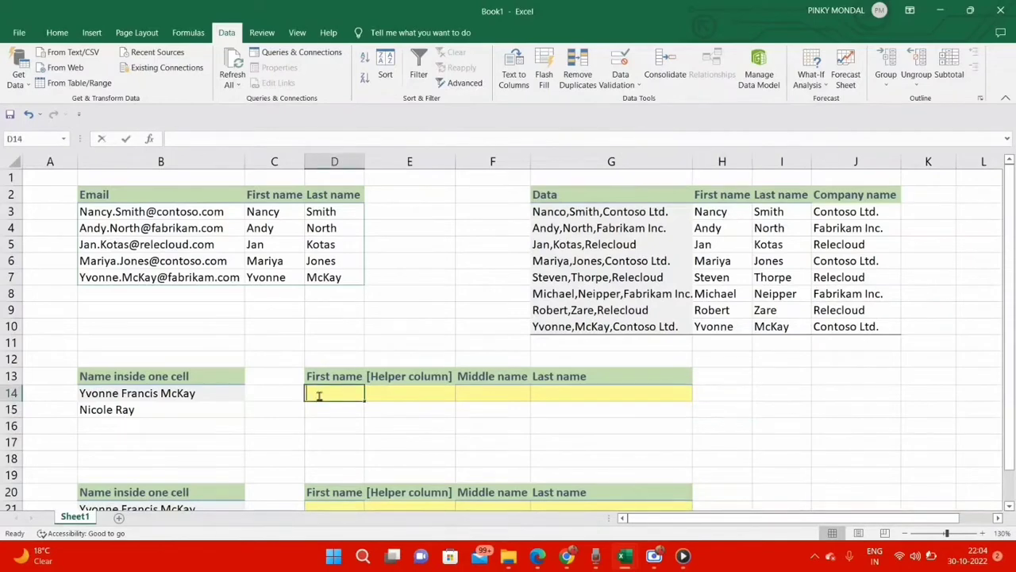
type("=LEFT")
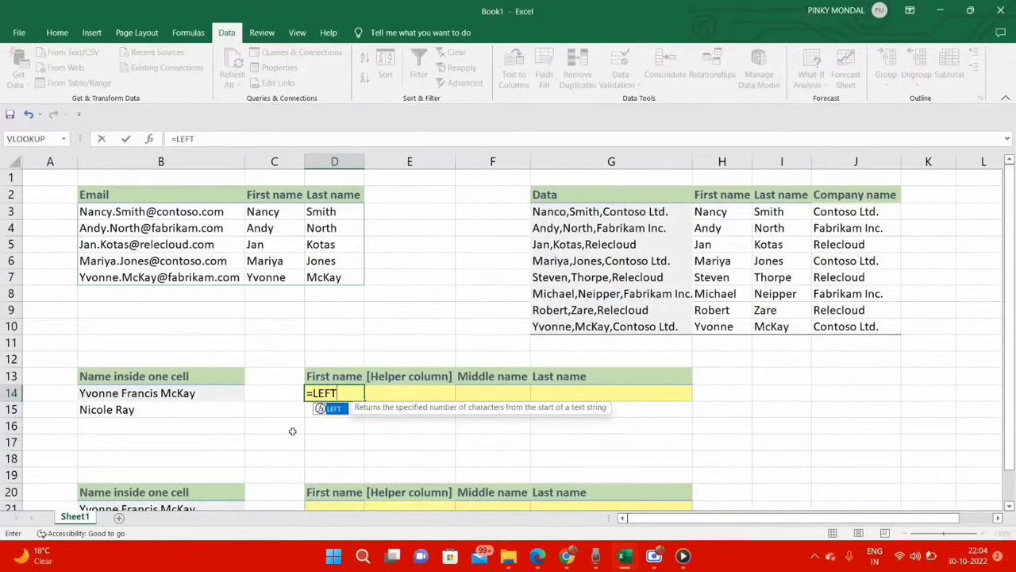
type("(")
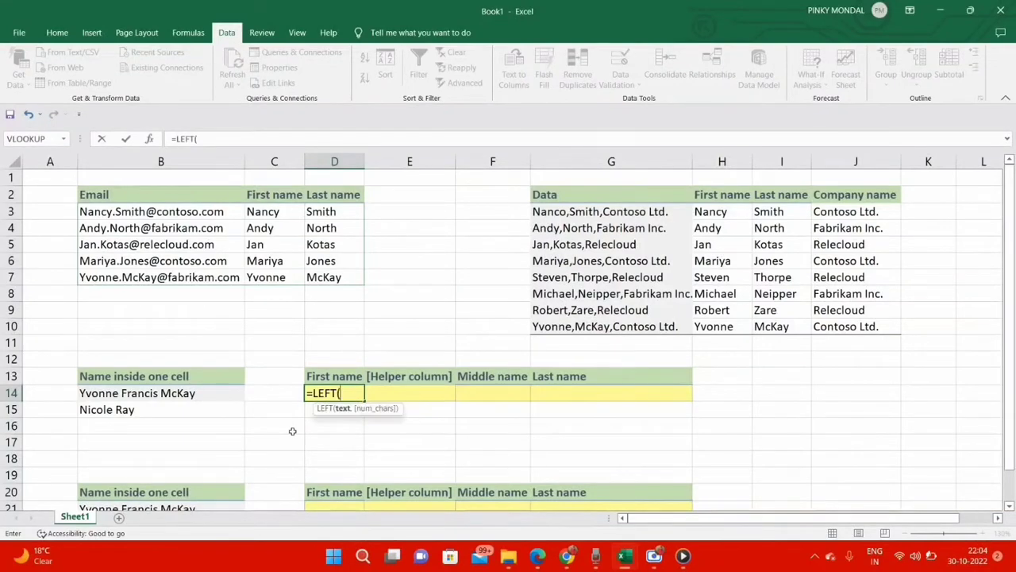
left_click(228, 395)
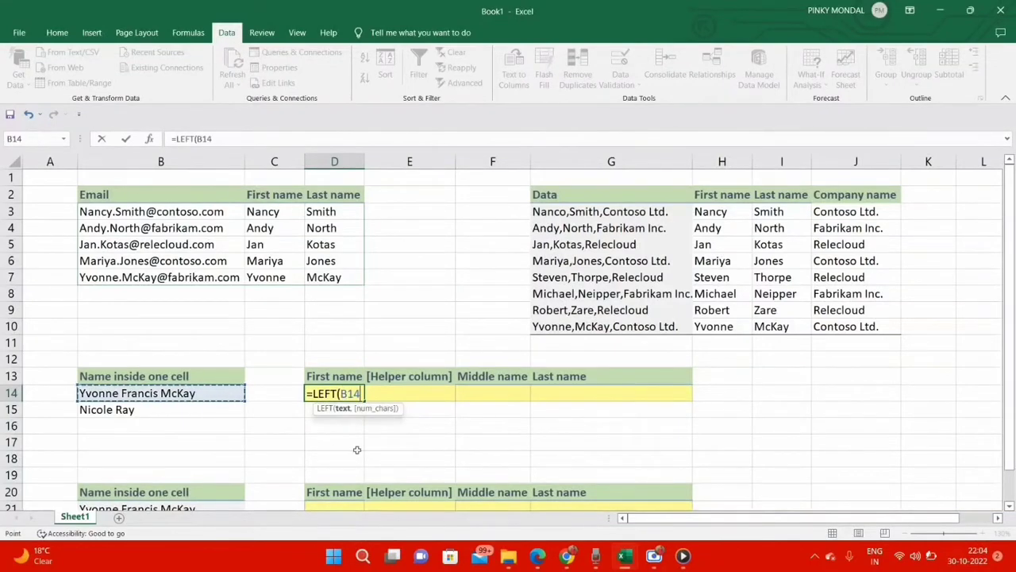
type(",")
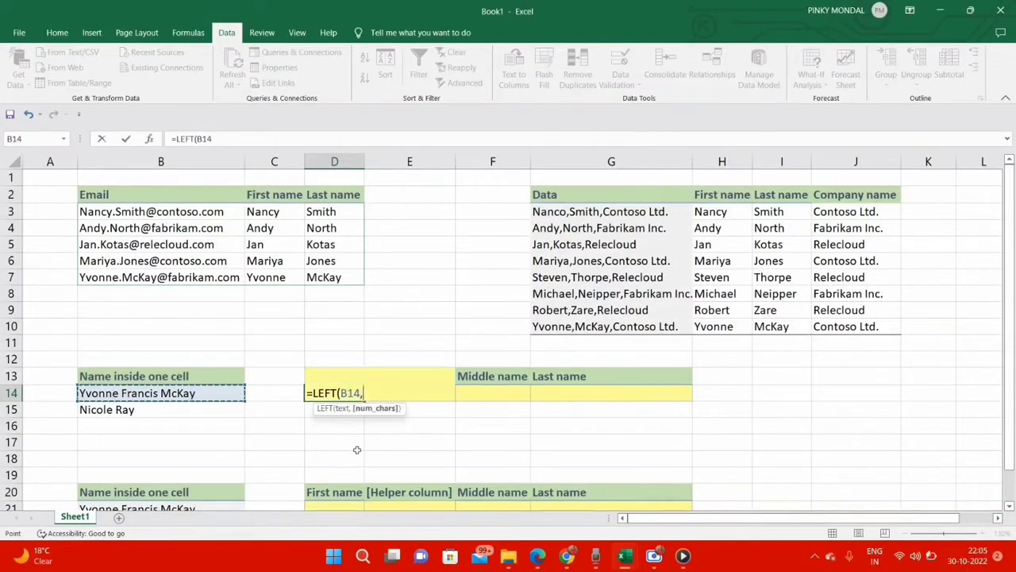
type("FIND(")
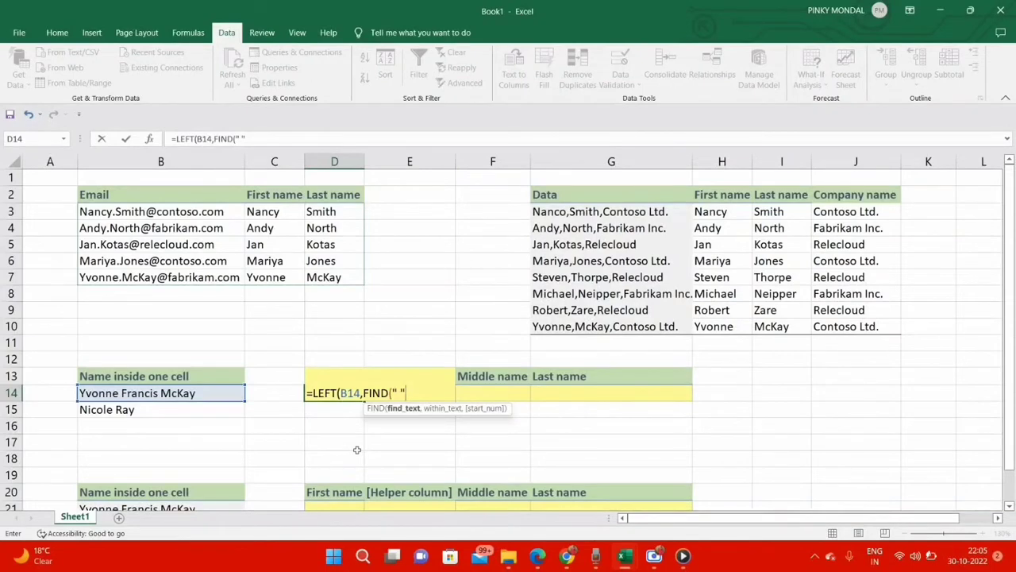
type("\" \",")
left_click(220, 395)
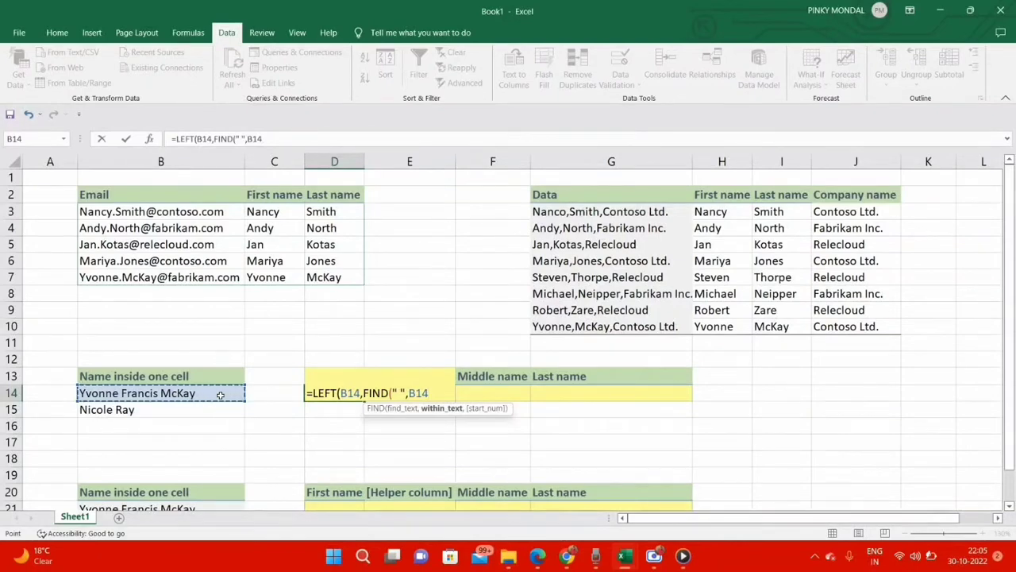
type(")-1")
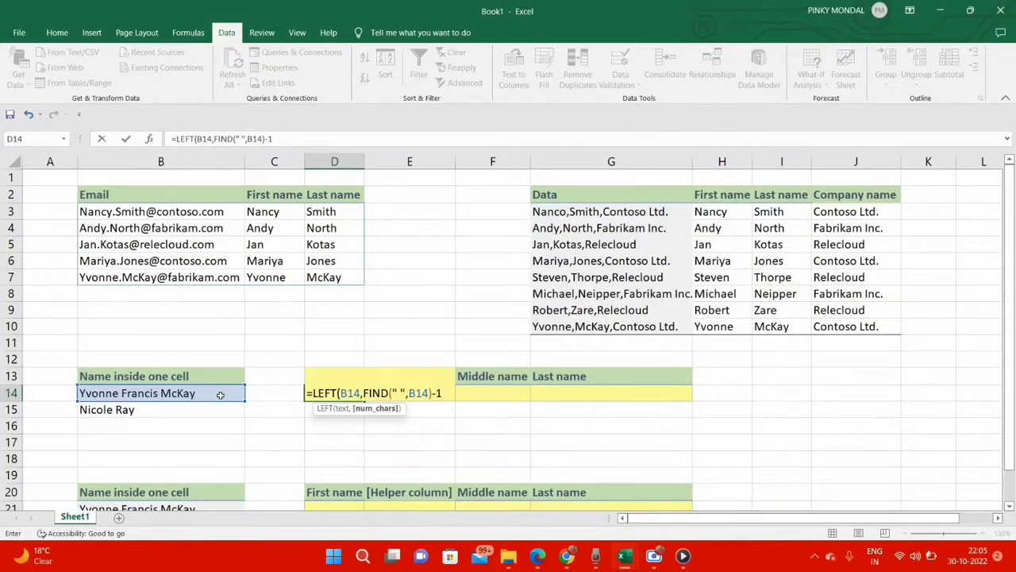
key("Return")
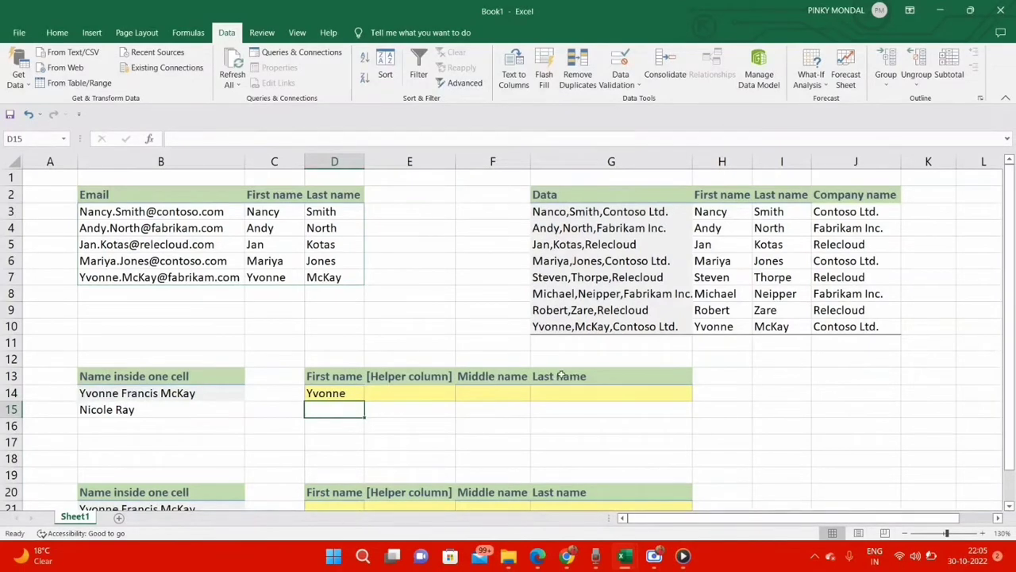
Step: Extract everything after the first space of B14 into helper cell E14 with the formula =RIGHT(B14,LEN(B14)-FIND(" ",B14))
left_click(411, 397)
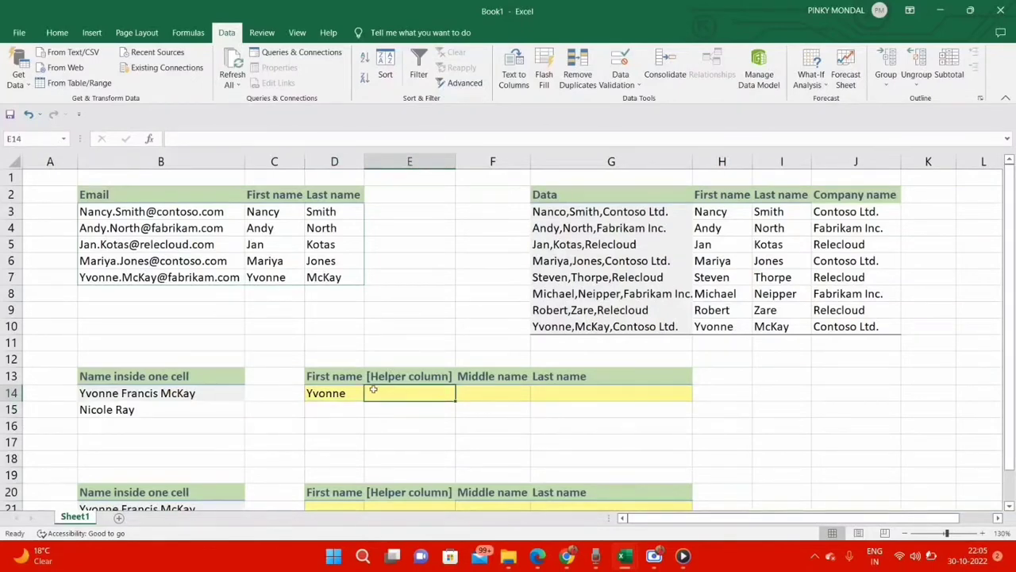
type("=RIGHT")
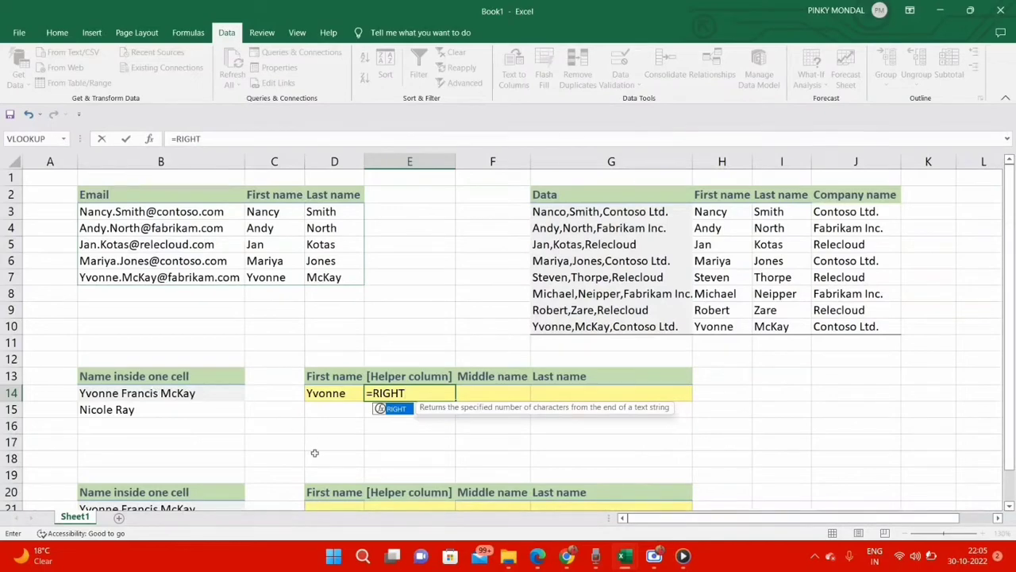
type("(")
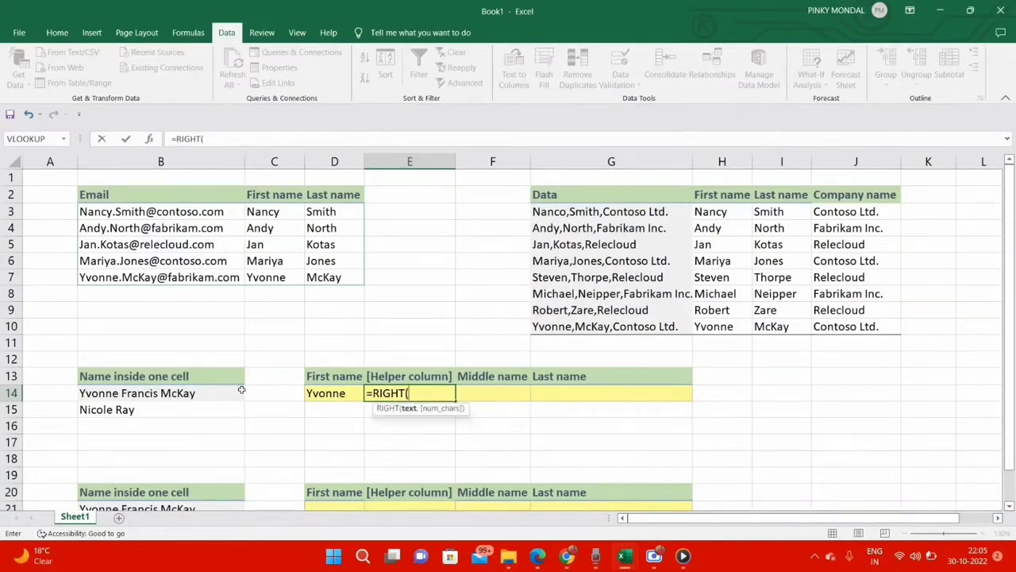
left_click(215, 393)
type(",")
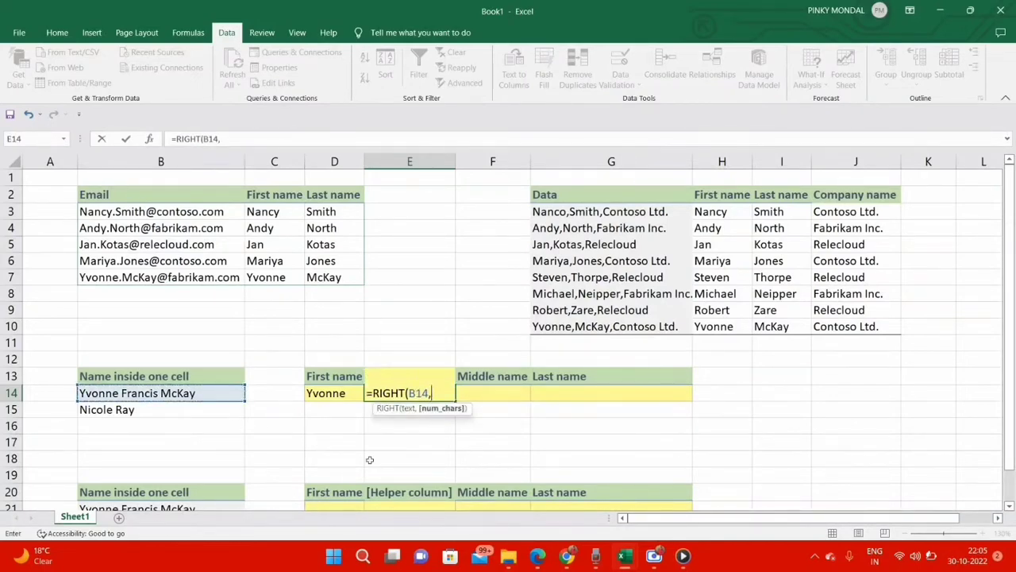
type("LEN")
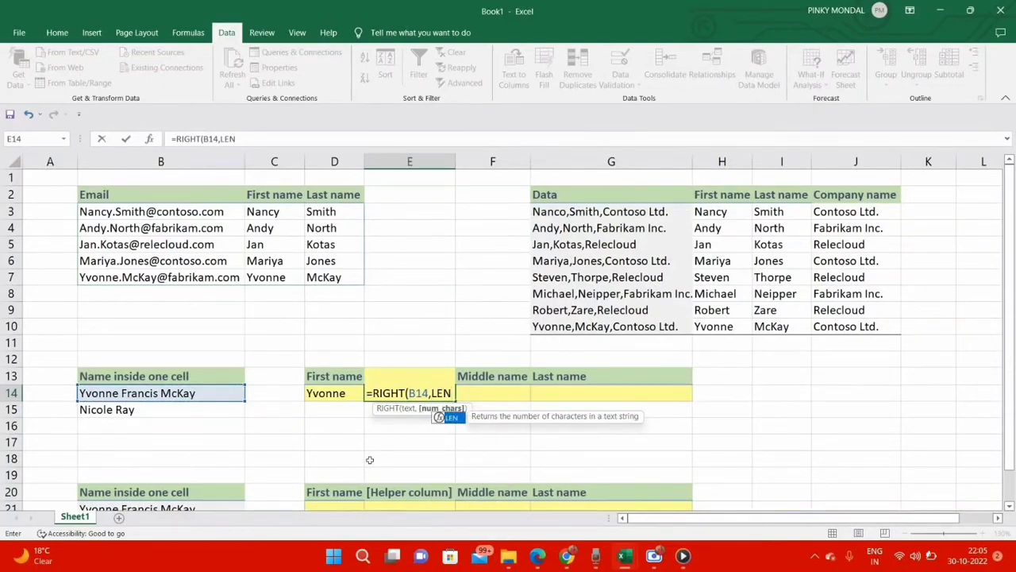
type("(")
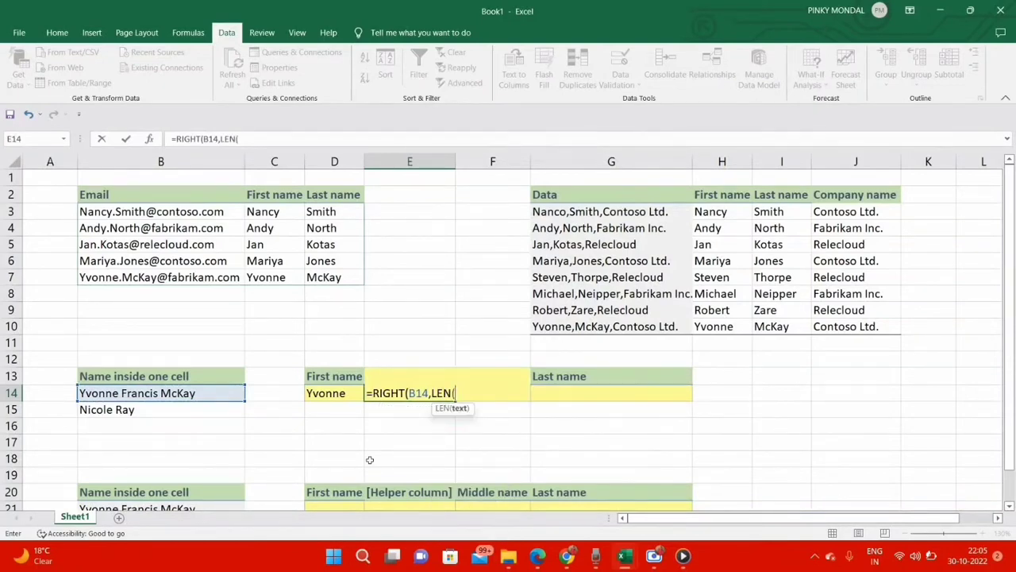
left_click(226, 393)
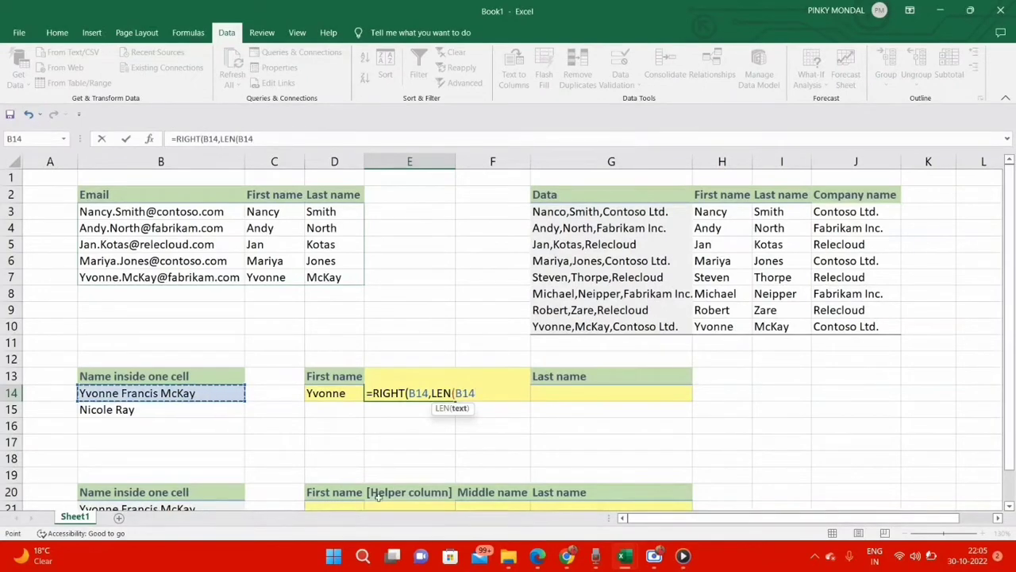
type(")")
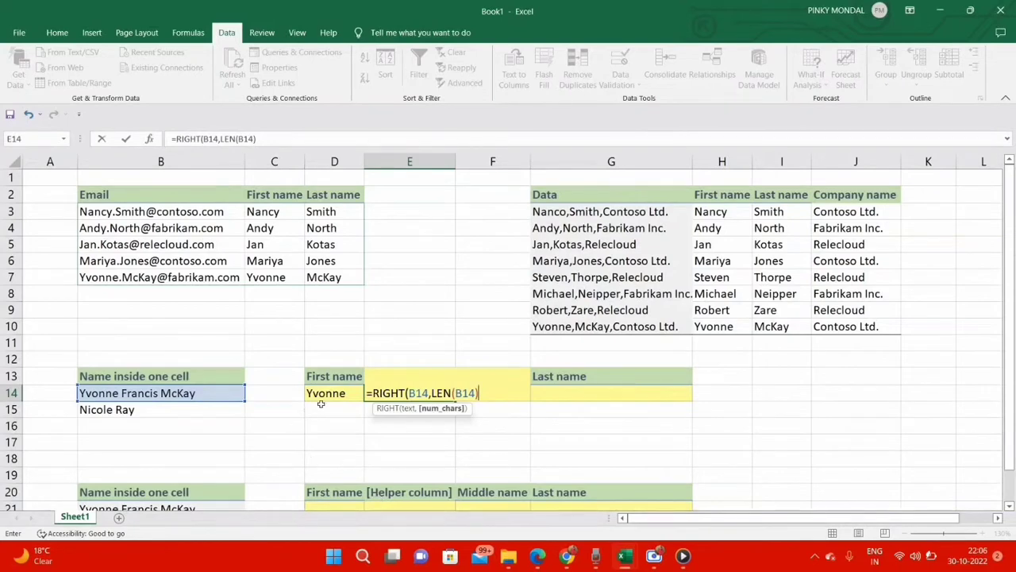
type("-FIND")
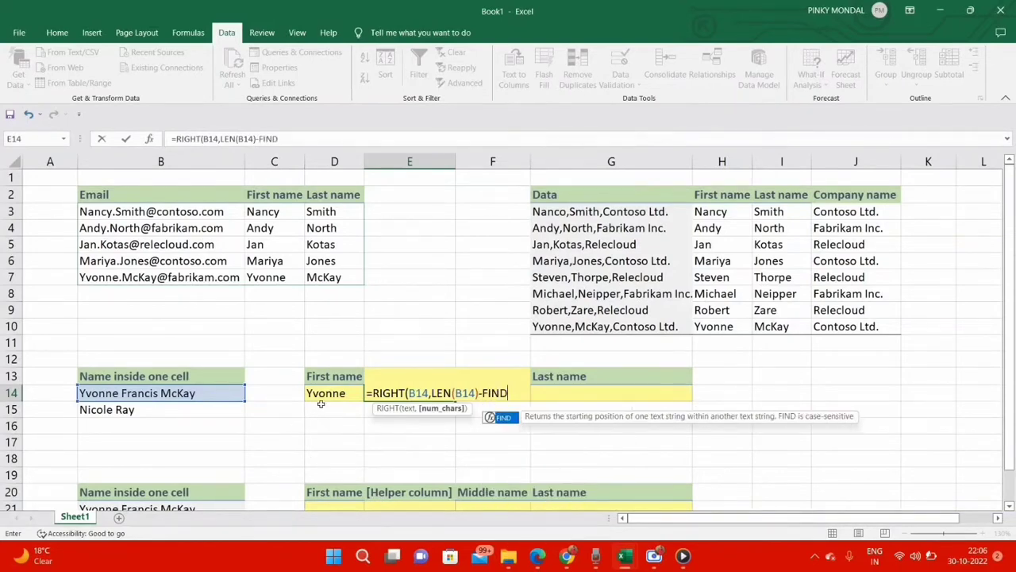
type("(")
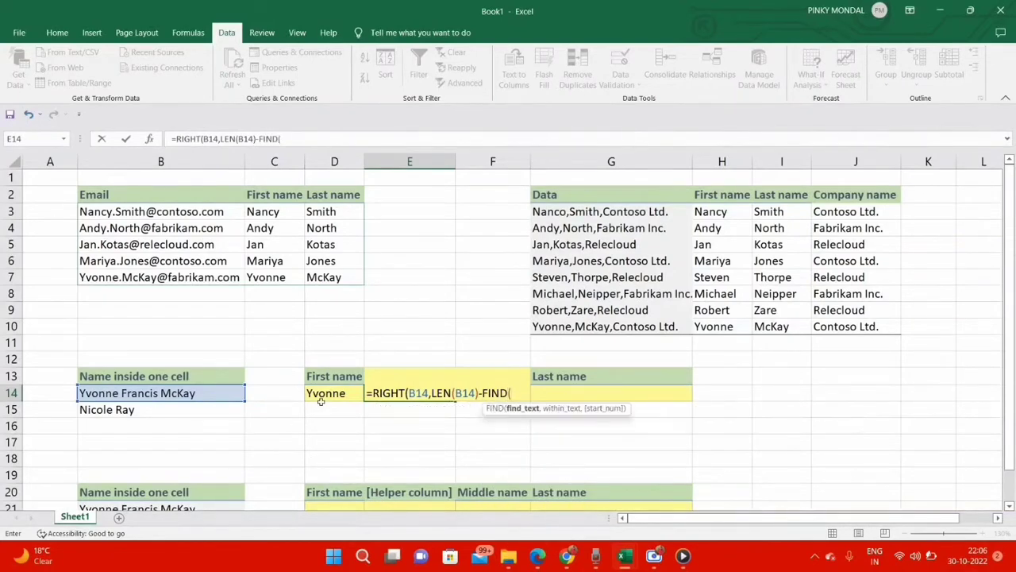
type("\" \",")
left_click(231, 389)
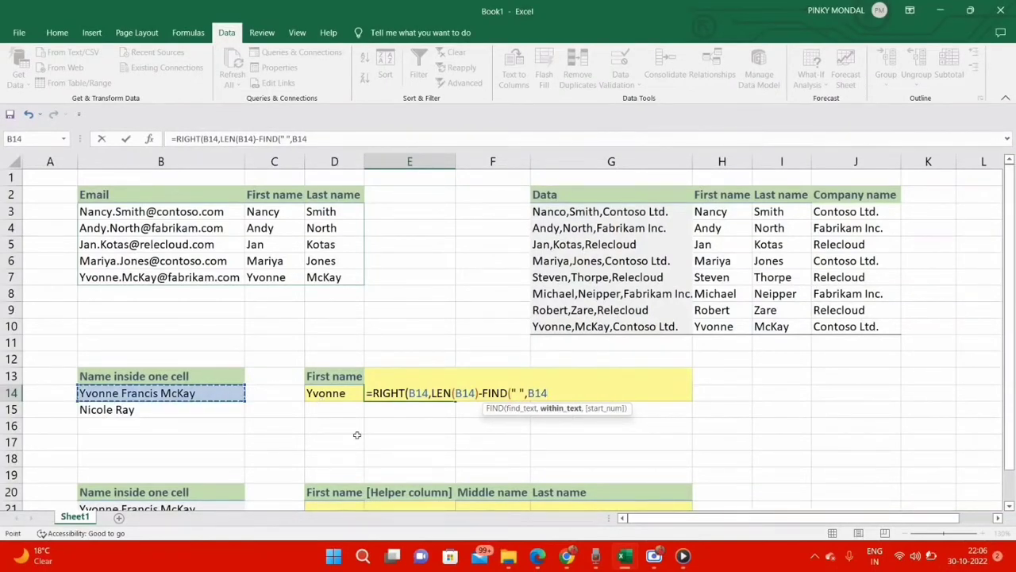
type(")")
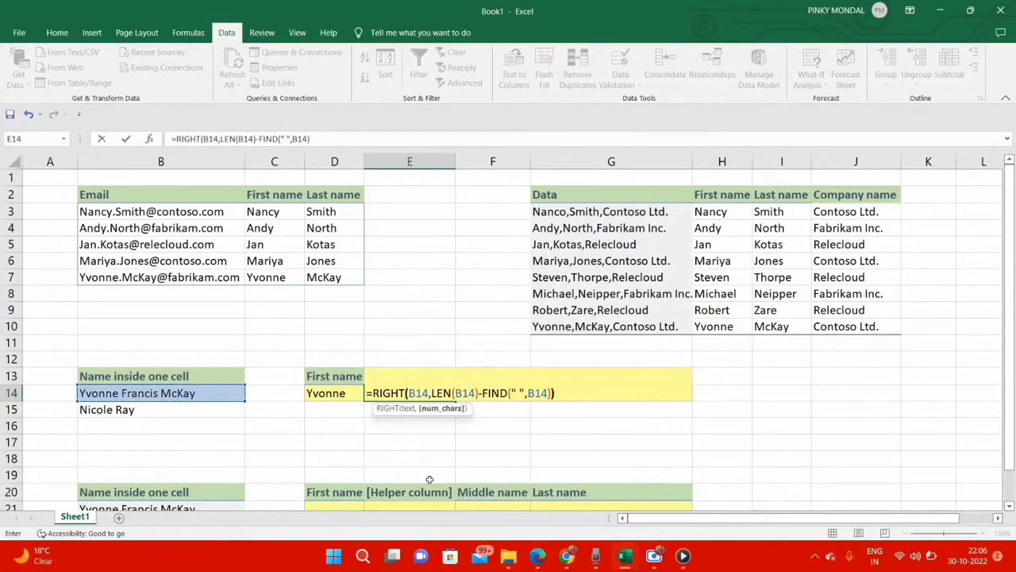
type(")")
key("Return")
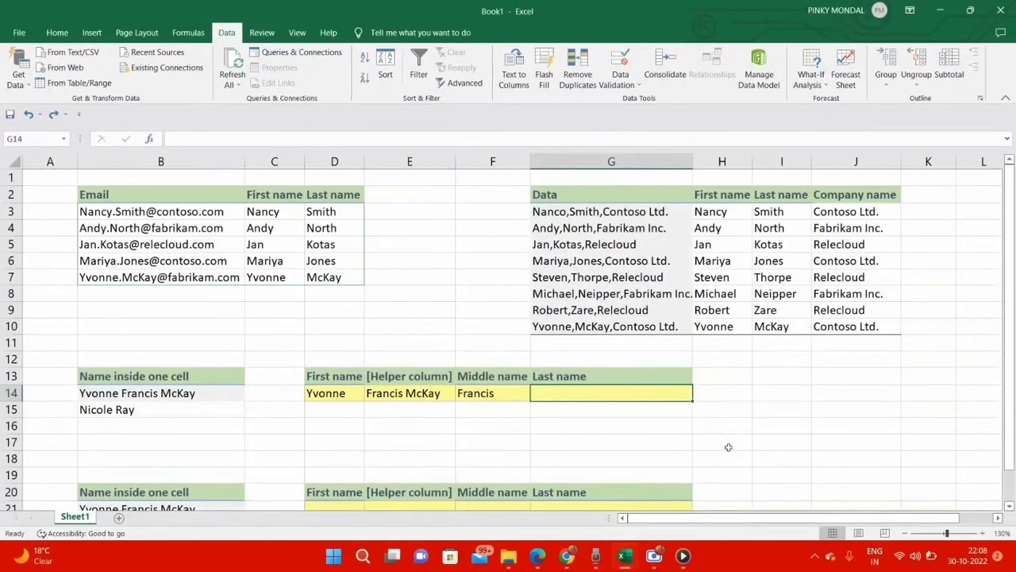
Step: Extract the last name from helper cell E14 in cell G14 with the formula =RIGHT(E14,LEN(E14)-FIND(" ",E14))
type("=")
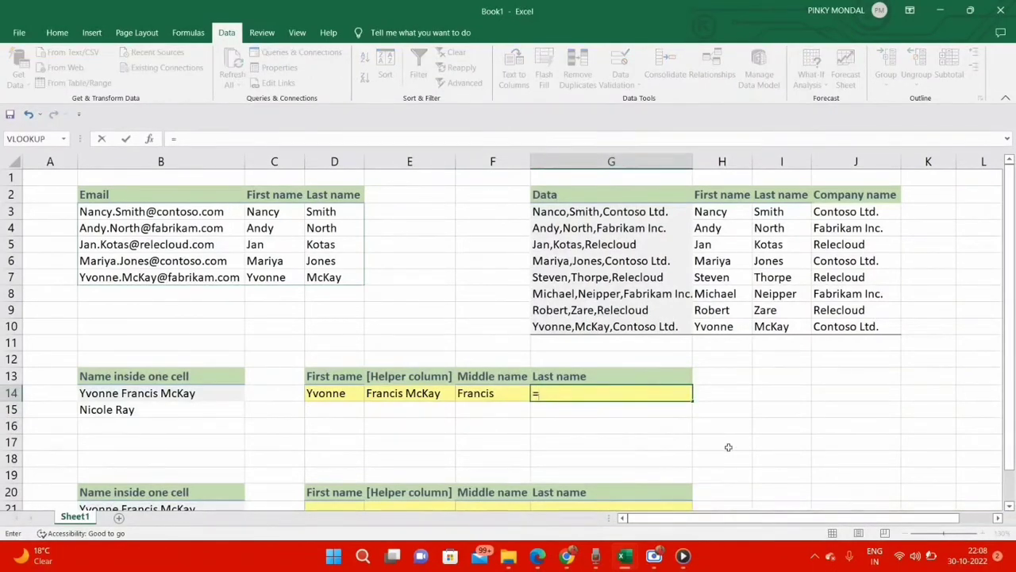
type("RIGHT")
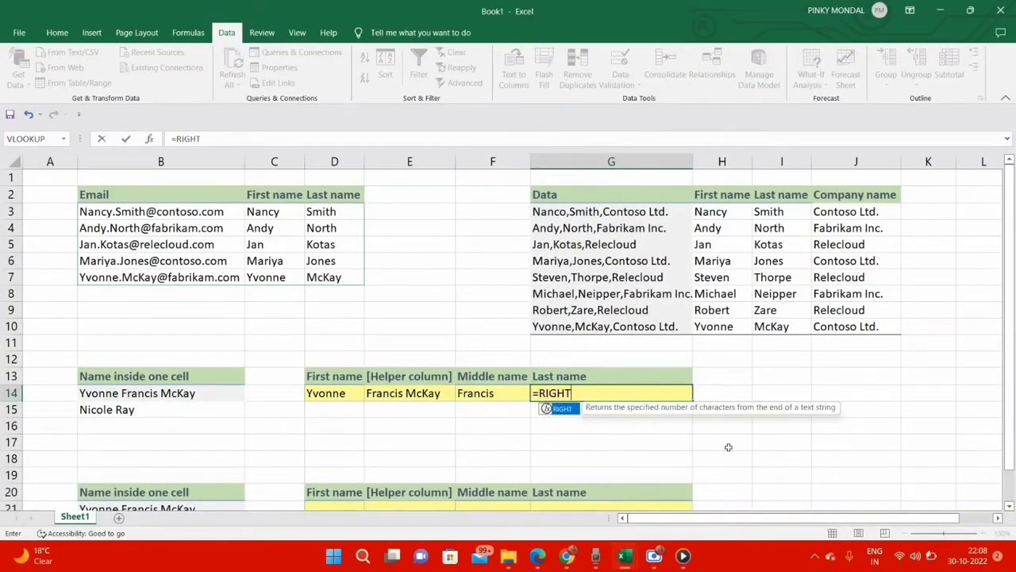
type("(")
left_click(433, 393)
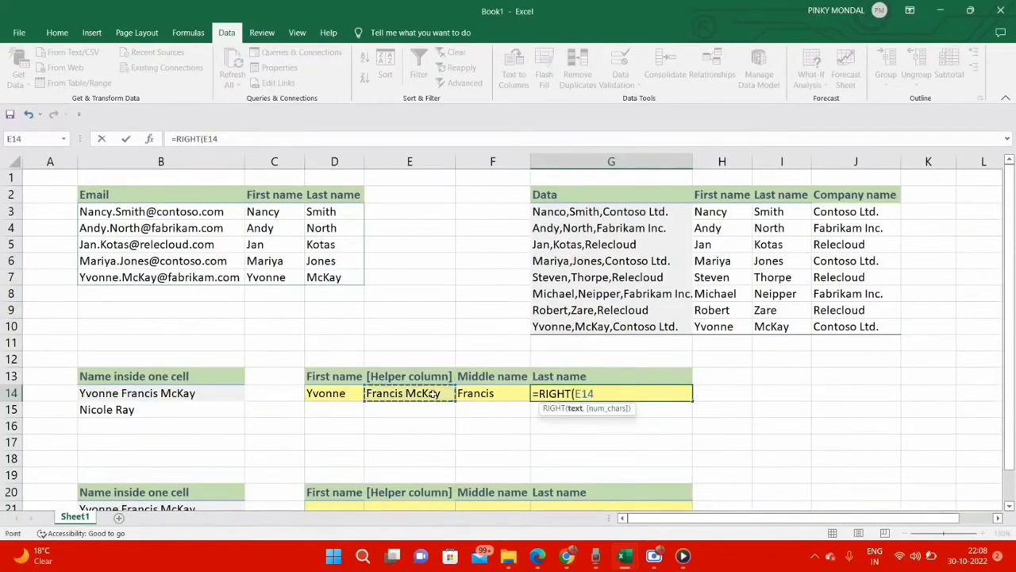
type(",LEN")
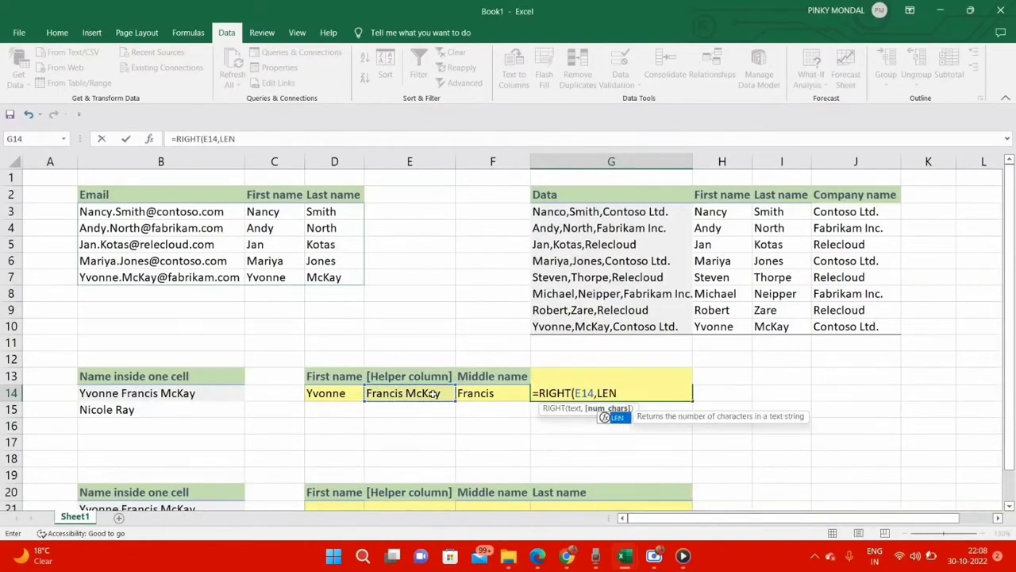
type("(")
left_click(433, 393)
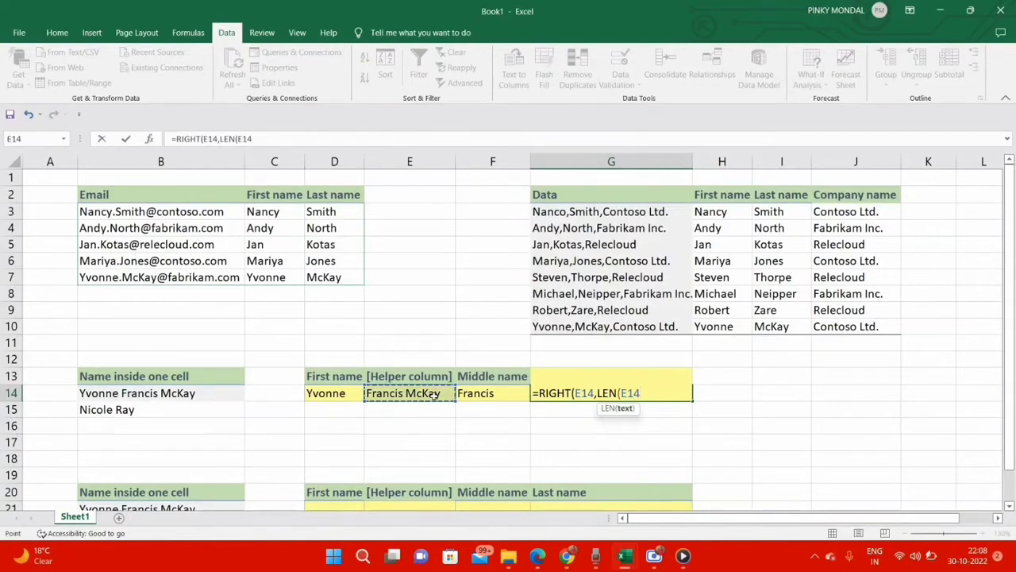
type(")-")
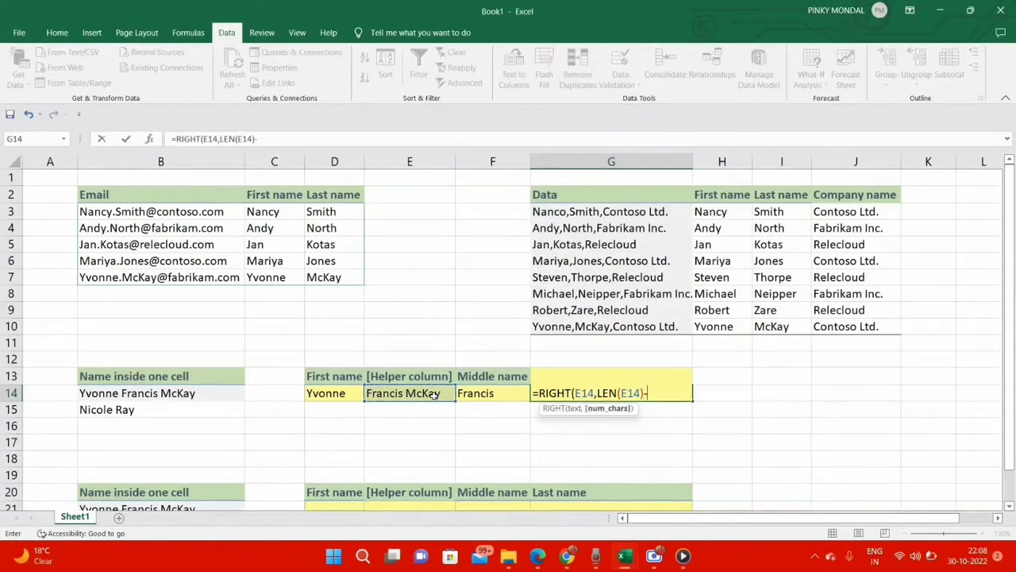
type("FIND")
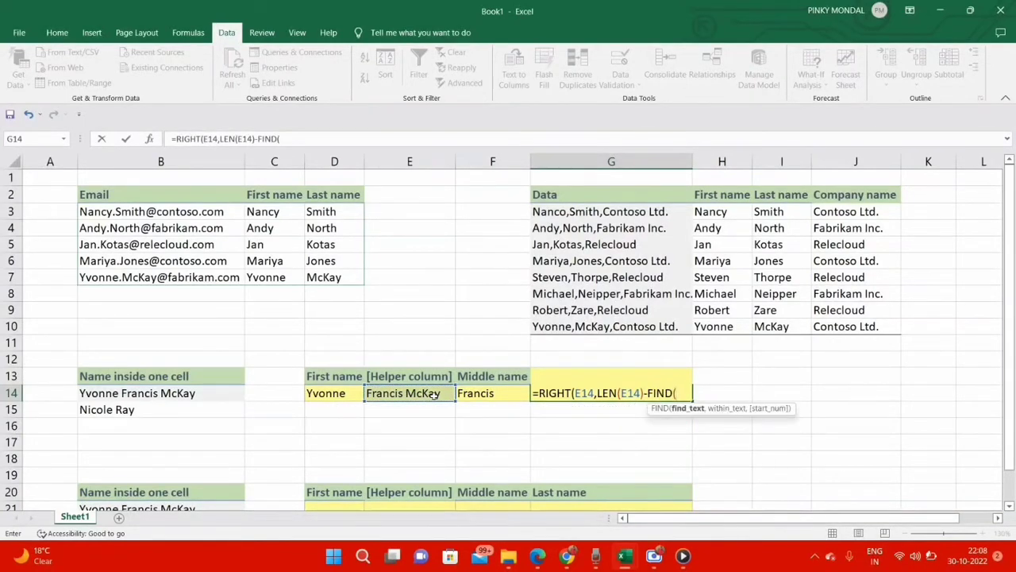
type("(\" \",")
left_click(442, 392)
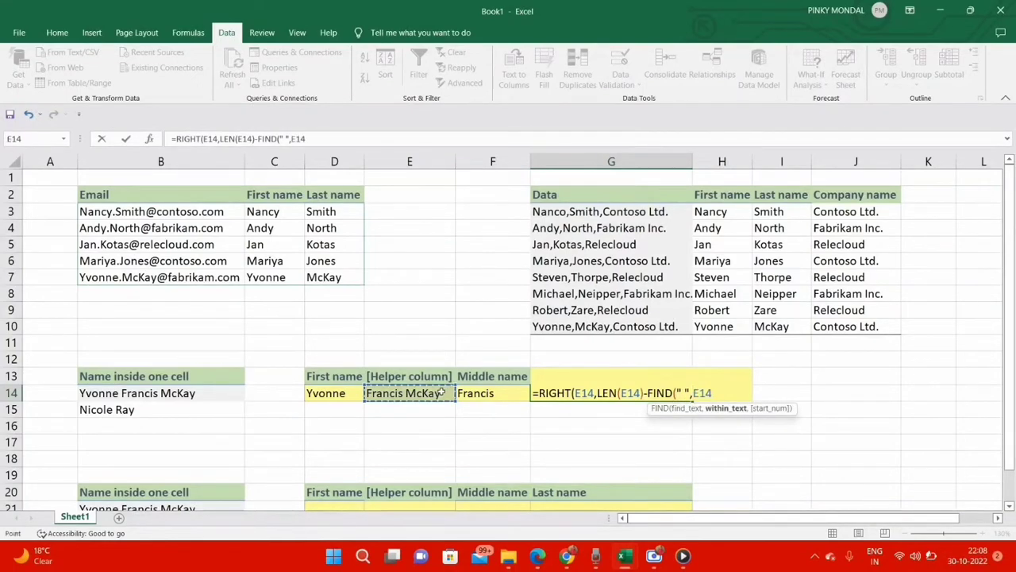
type("))")
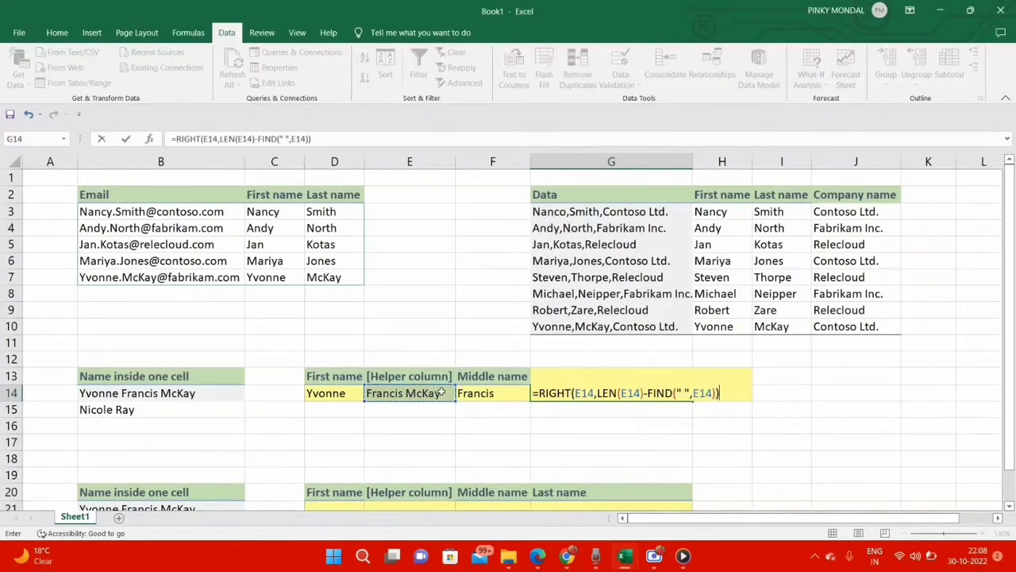
key("Return")
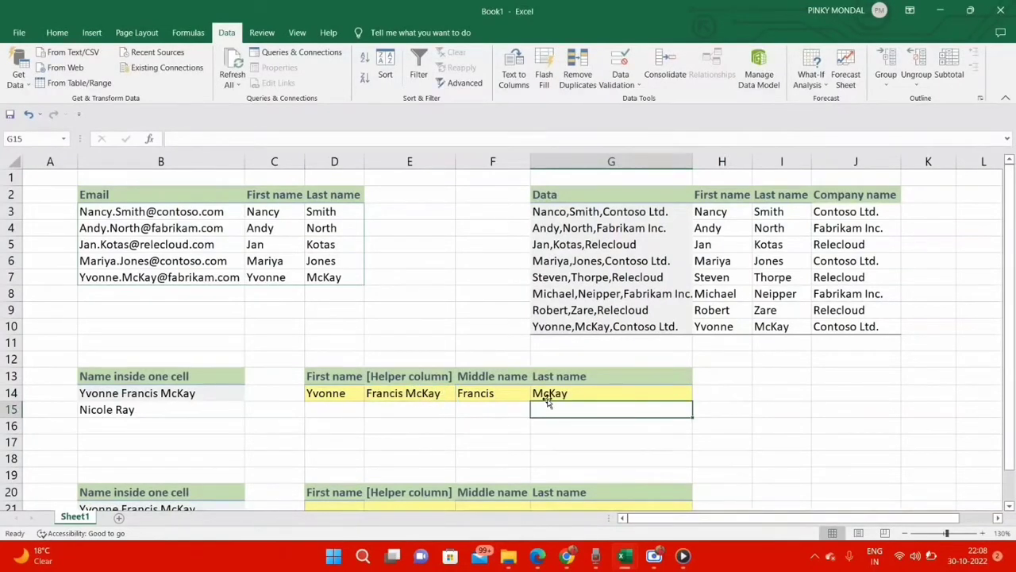
Step: Hide helper column E and unhide it again
left_click(411, 161)
right_click(410, 161)
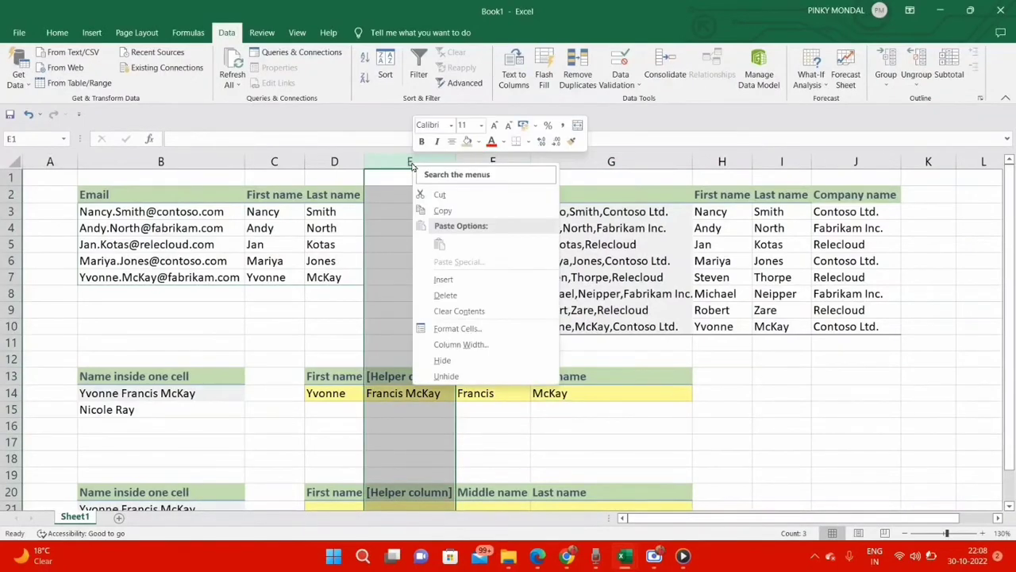
left_click(445, 361)
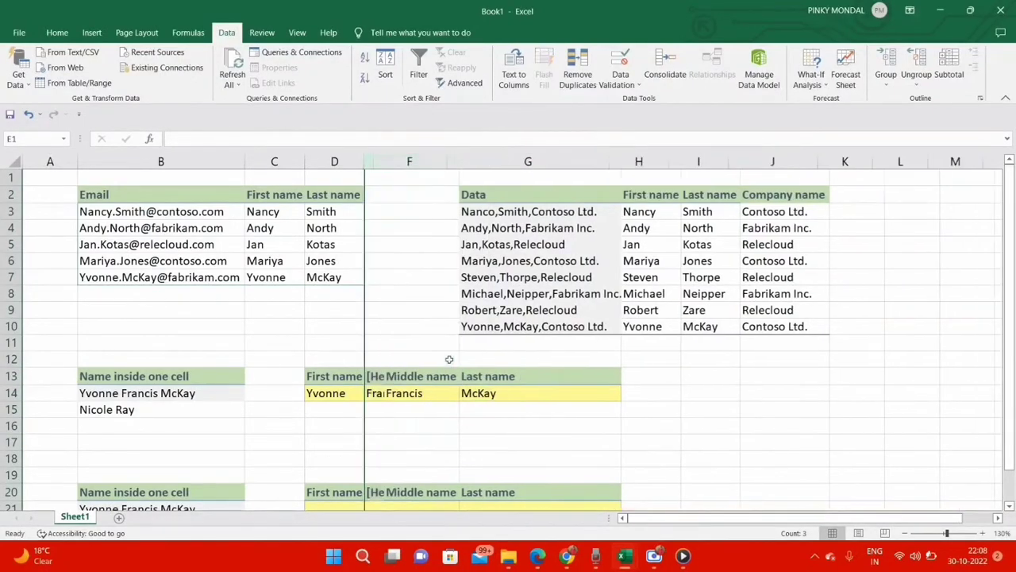
left_click(409, 231)
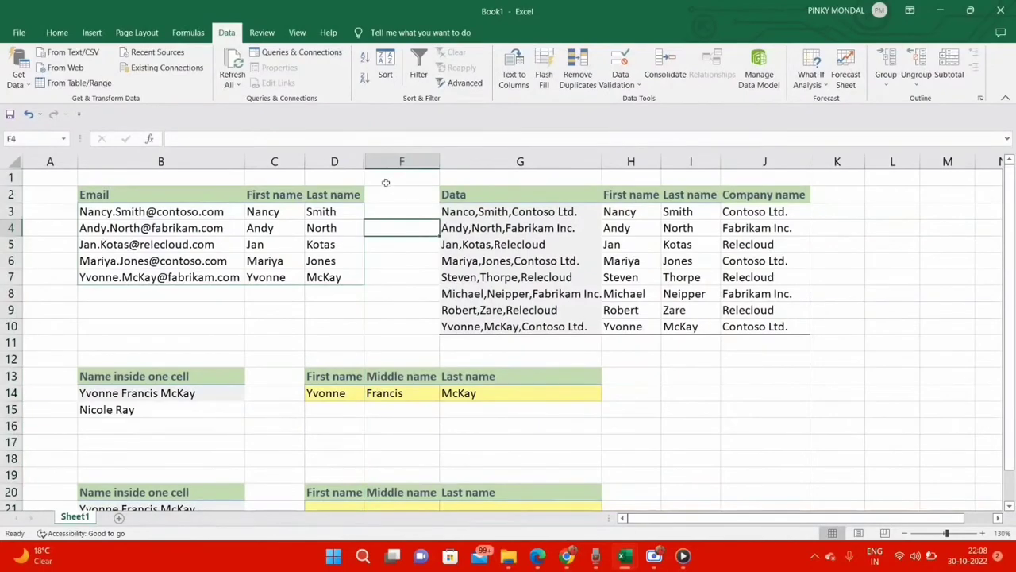
left_click_drag(366, 161, 366, 161)
double_click(366, 161)
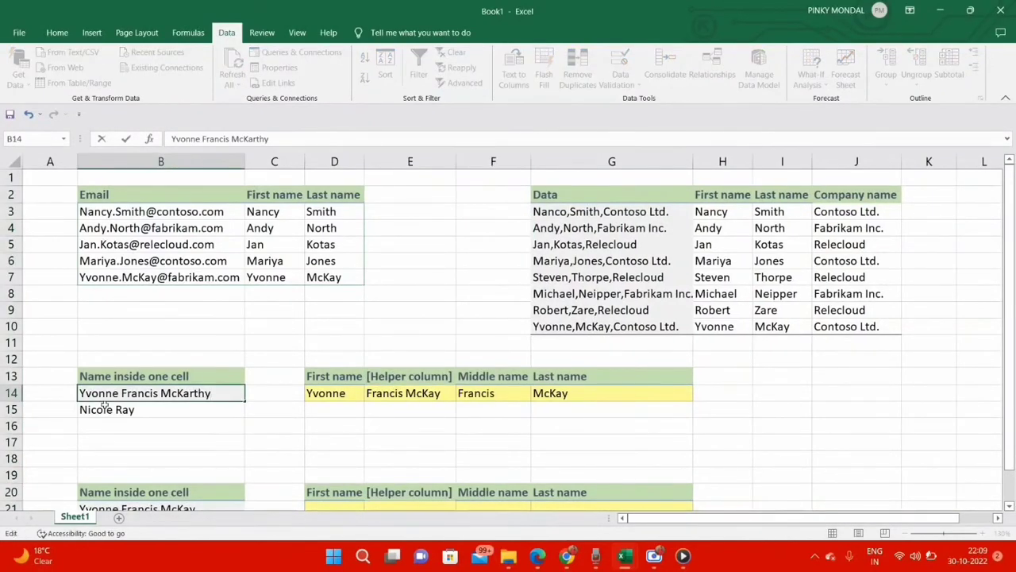
Step: Insert "rth" before the final letter of the last name in B14 and fill the D14:G14 formulas down to row 15
key("Return")
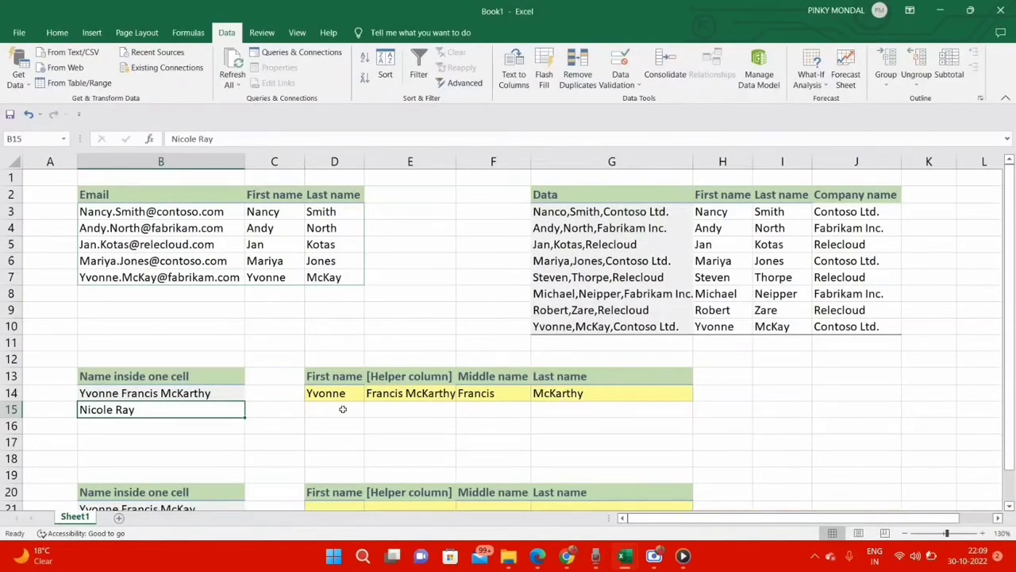
left_click_drag(342, 397, 642, 400)
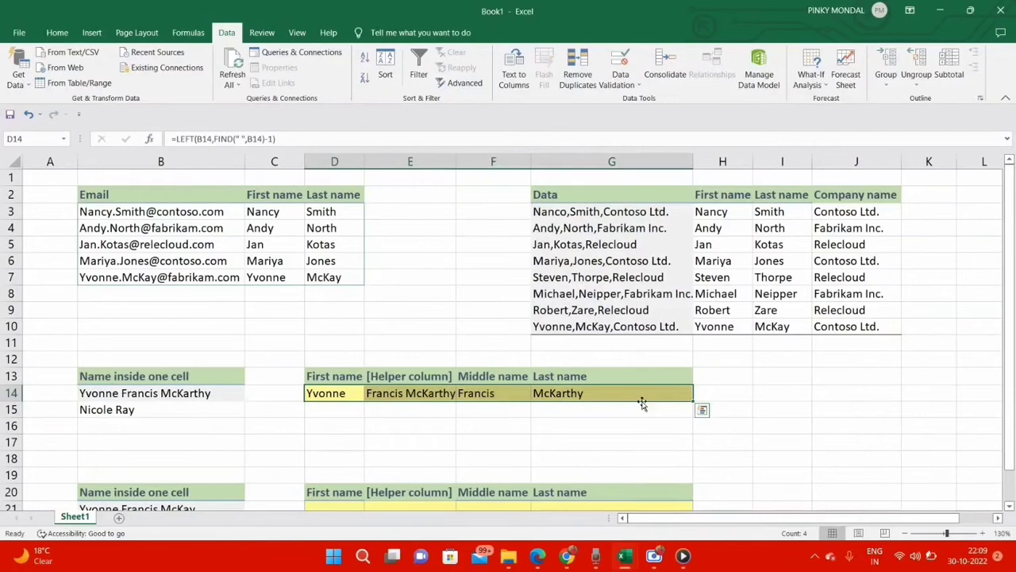
double_click(688, 402)
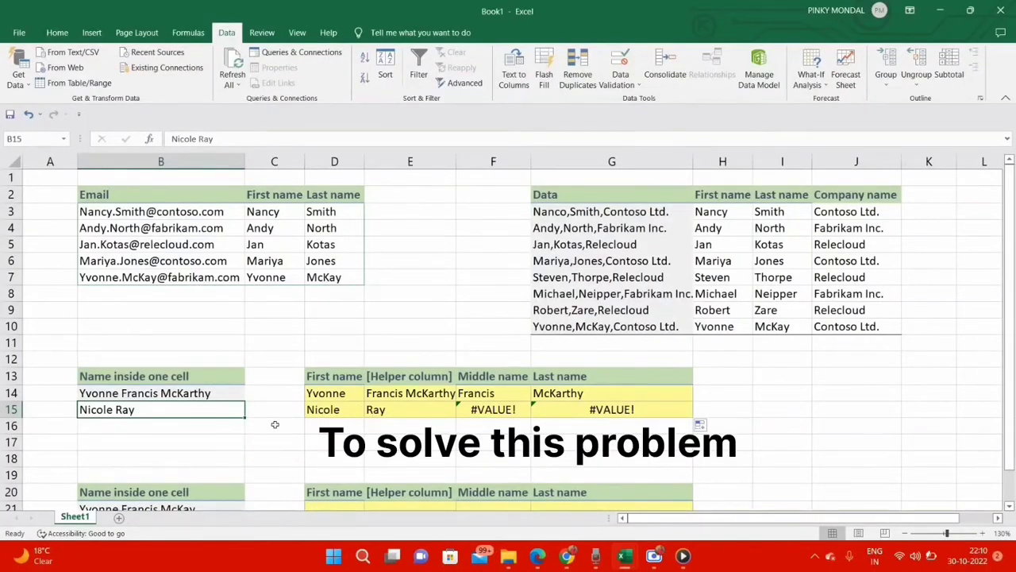
Step: Load the name list in B20:B22 into the Power Query Editor as a table with headers
scroll(275, 424, "down", 5)
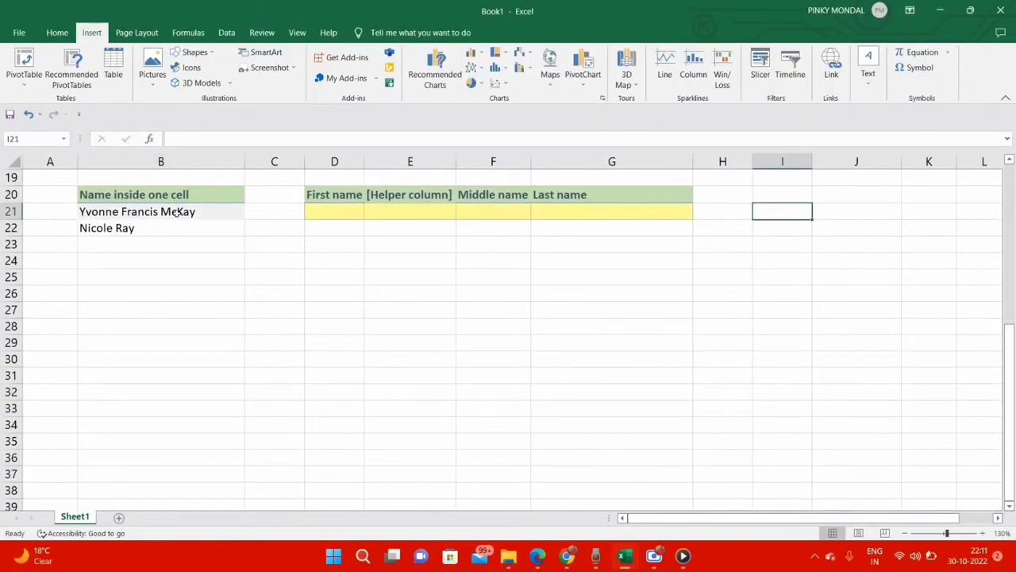
left_click(176, 213)
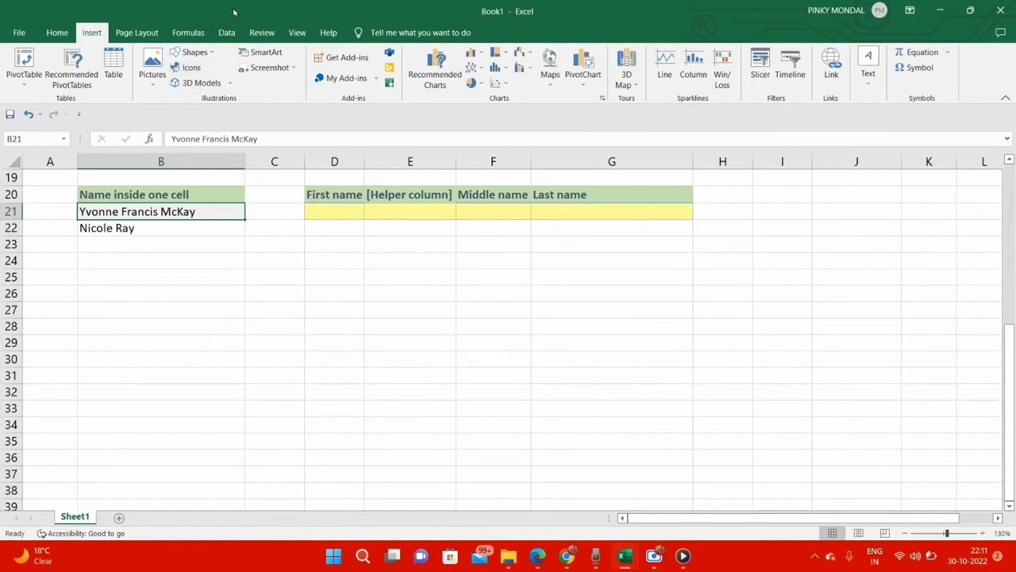
left_click(227, 33)
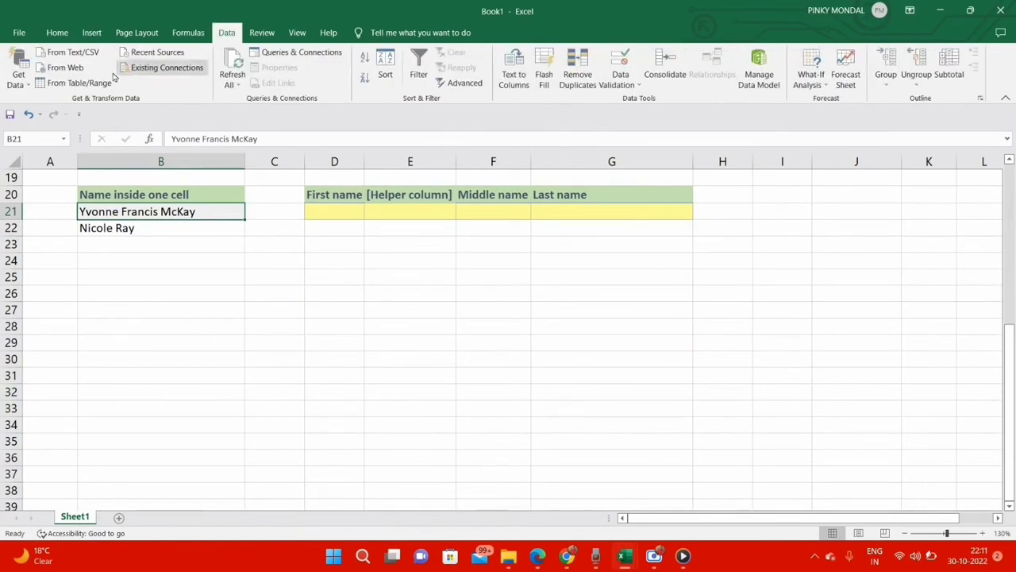
left_click(86, 85)
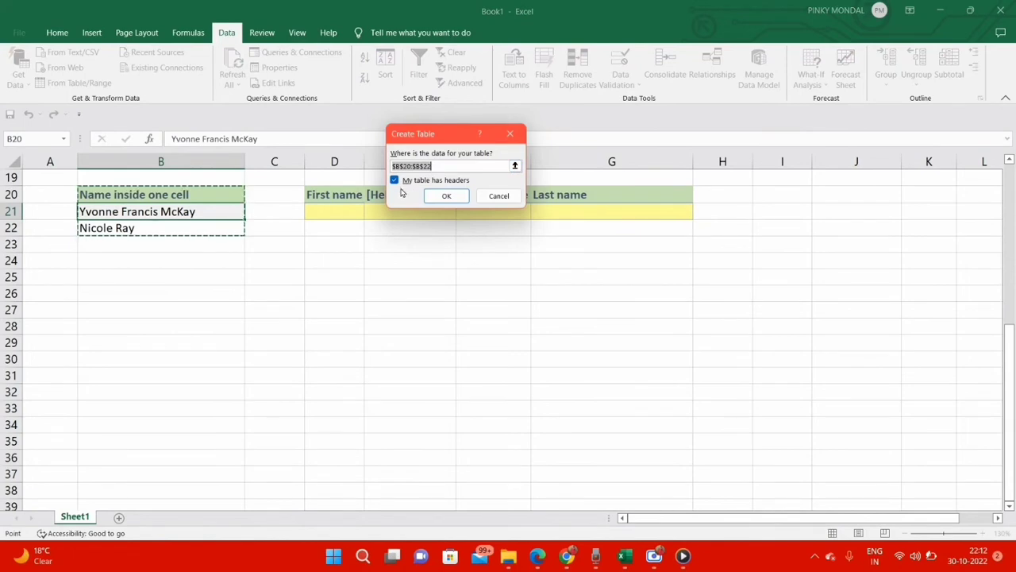
left_click(447, 196)
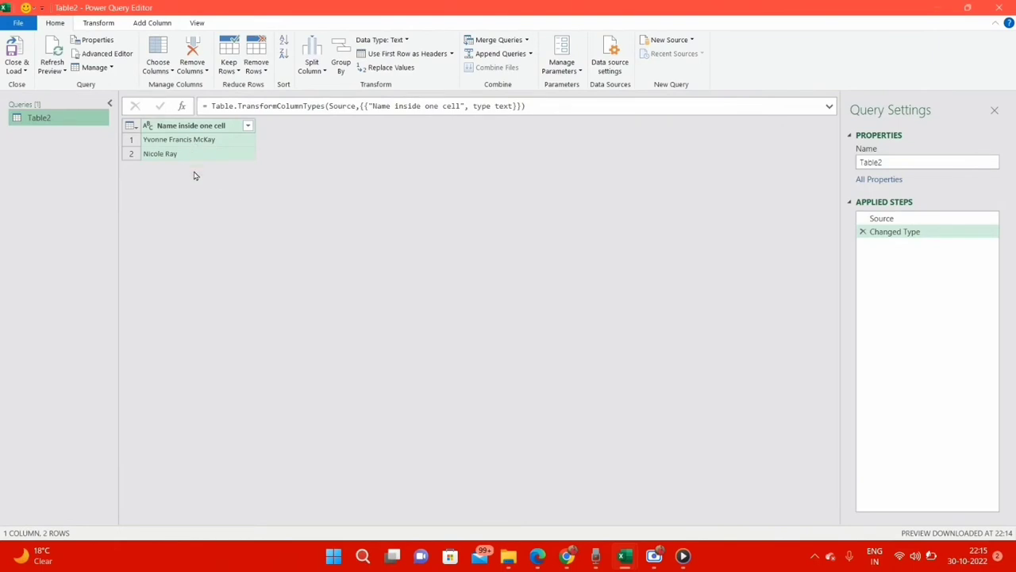
Step: Duplicate the name column and split the copy by the Space delimiter at each occurrence
right_click(212, 125)
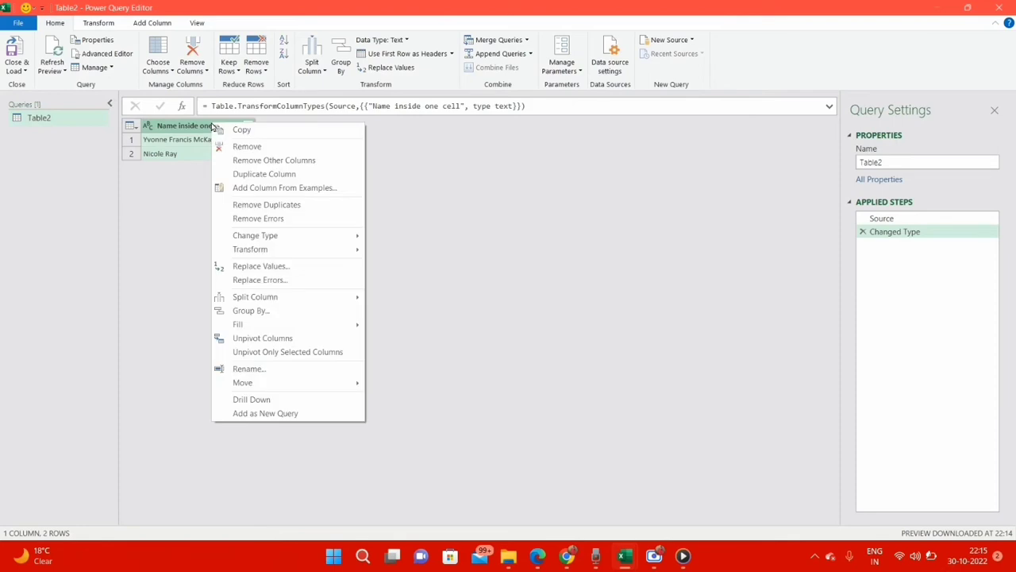
left_click(265, 173)
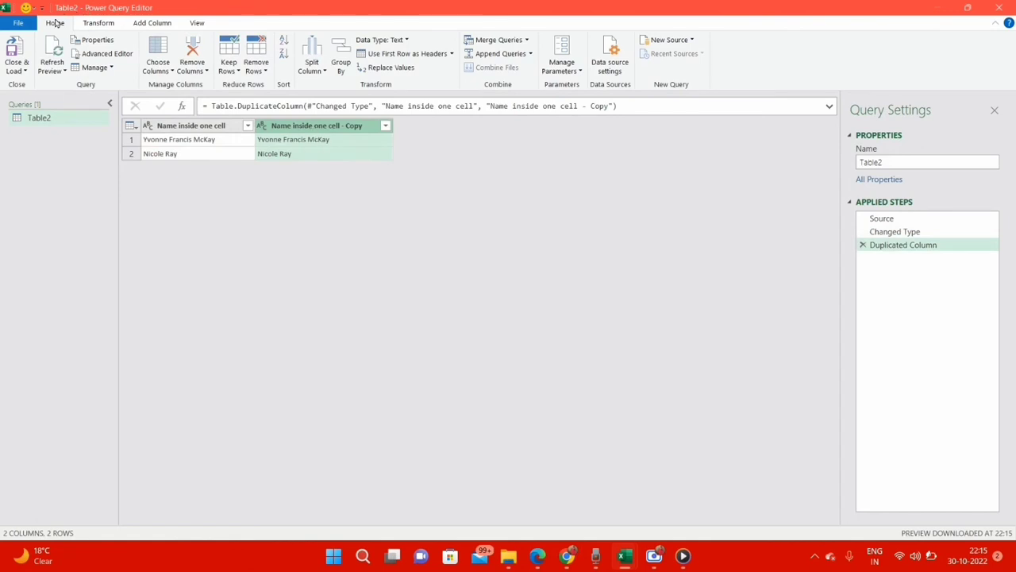
left_click(312, 52)
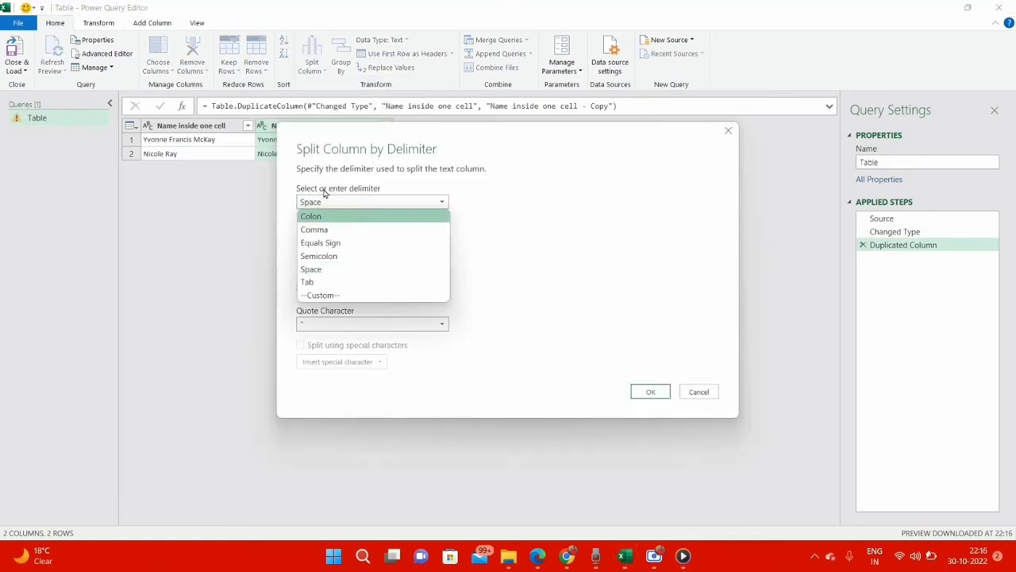
left_click(316, 271)
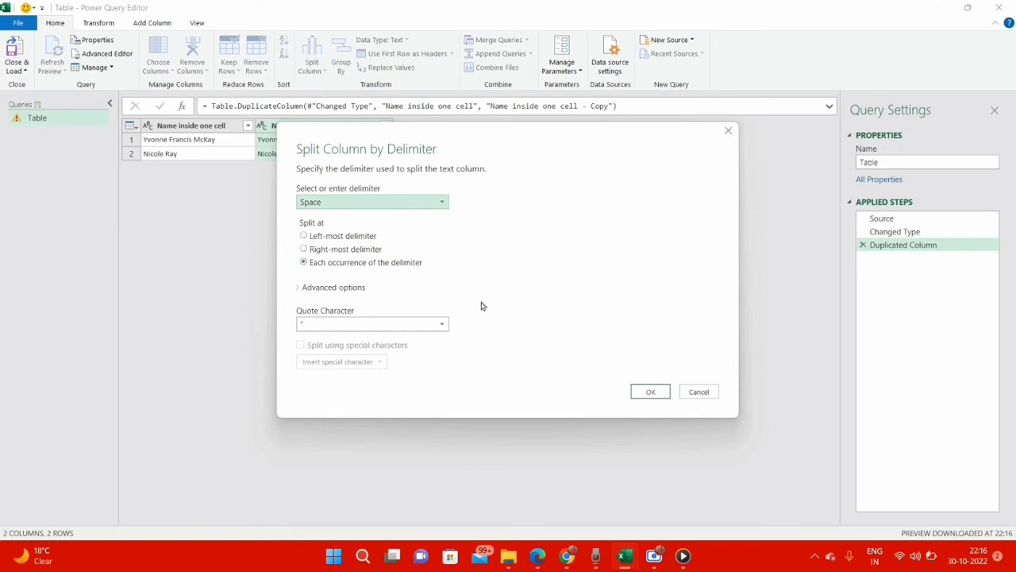
left_click(651, 392)
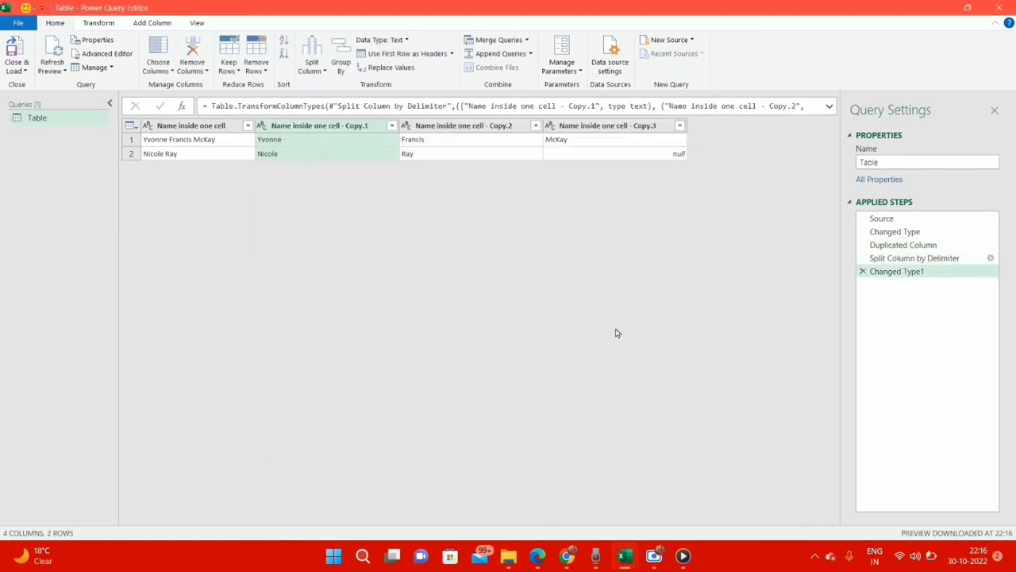
Step: Rename the three split columns First Name, Middle Name and Last Name, and close the query editor without loading the query
double_click(352, 127)
type("First Name")
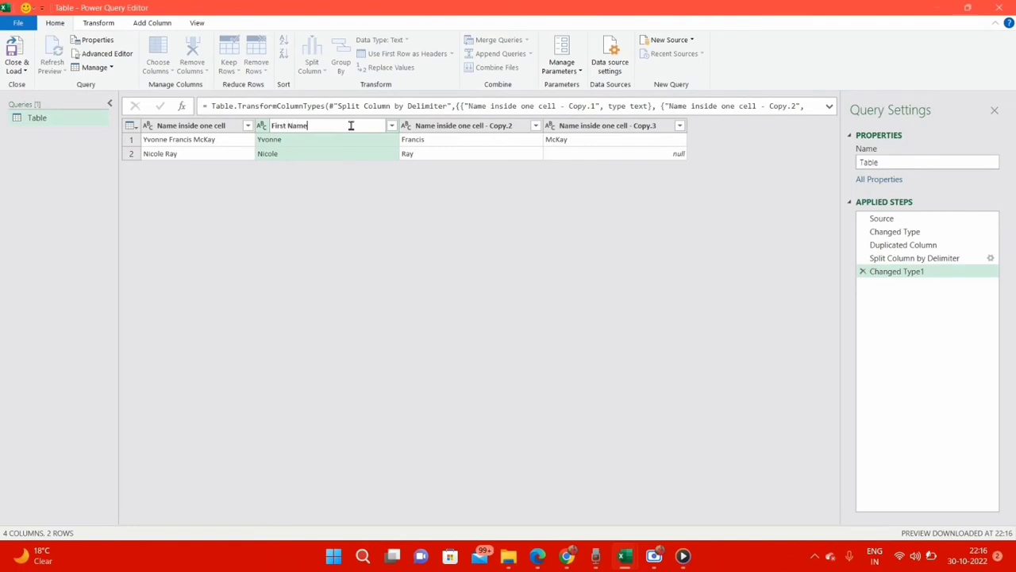
key("Return")
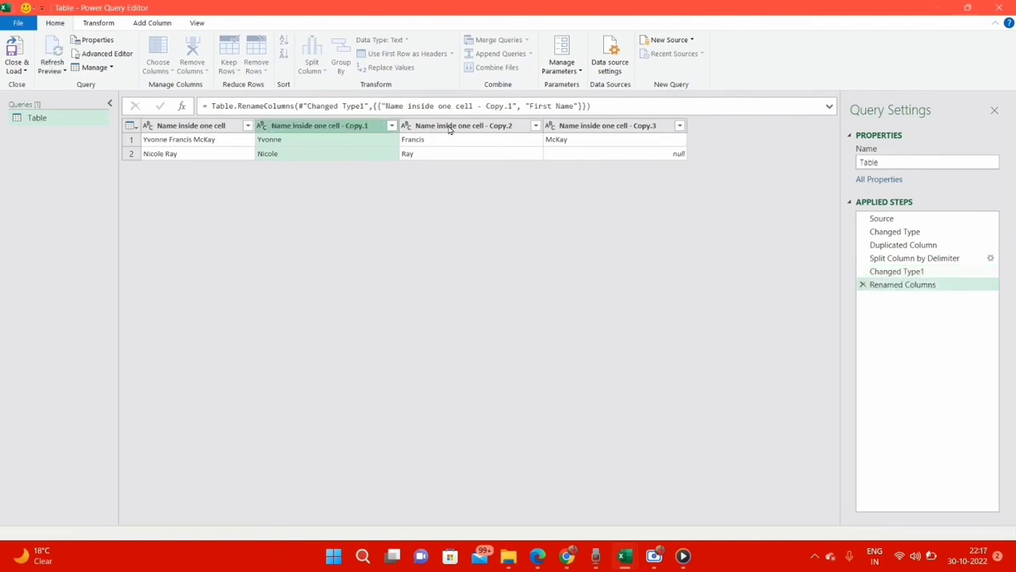
left_click(449, 125)
double_click(449, 126)
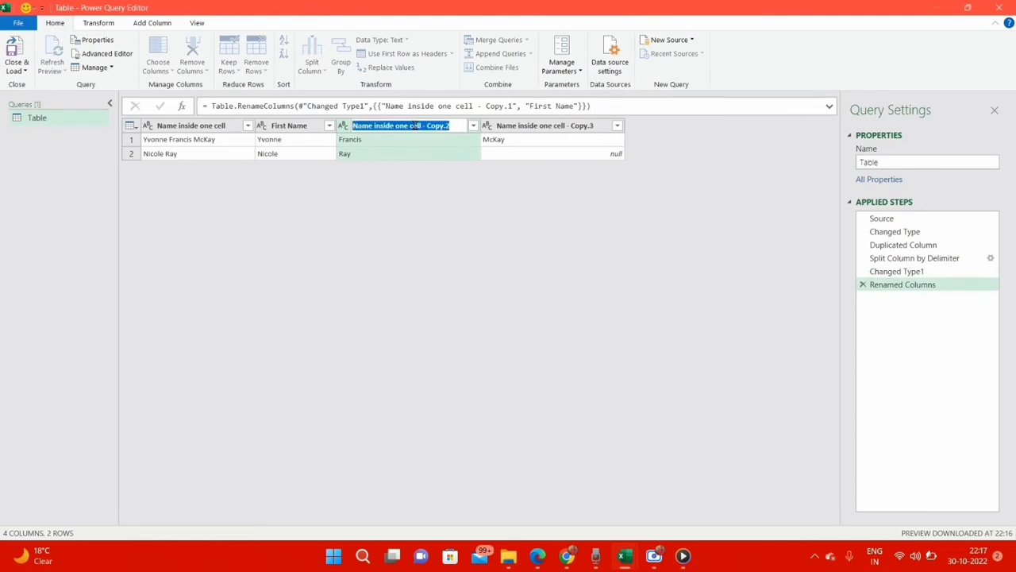
type("Middle Name")
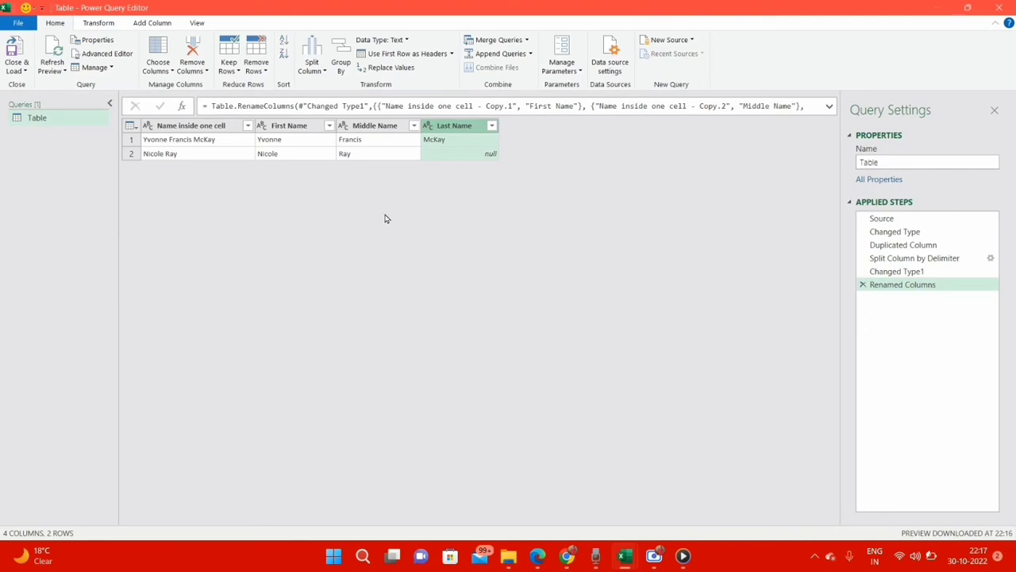
left_click(1000, 7)
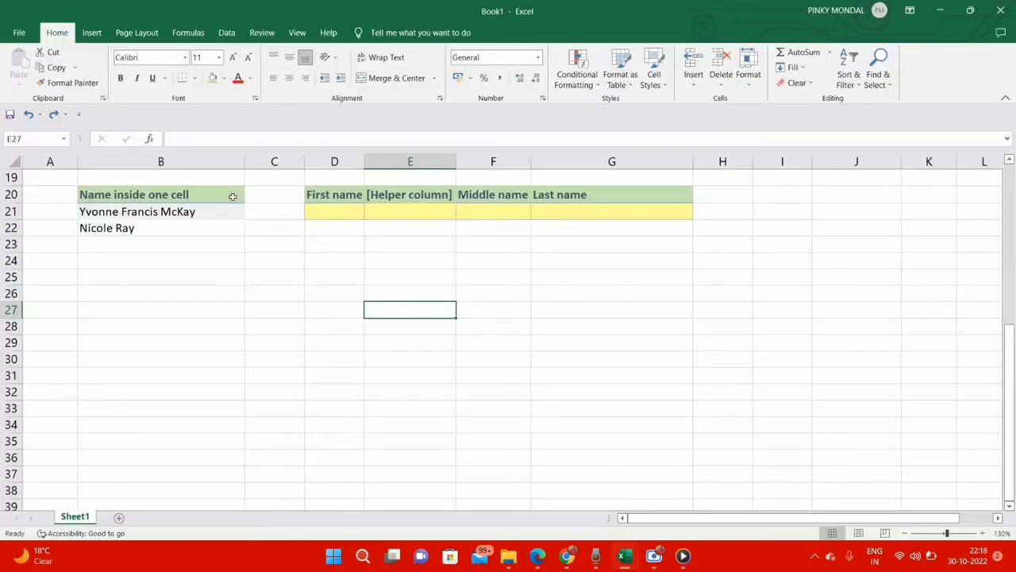
Step: Load the name list in B20:B22 into the Power Query Editor again and name the query Table
left_click(232, 196)
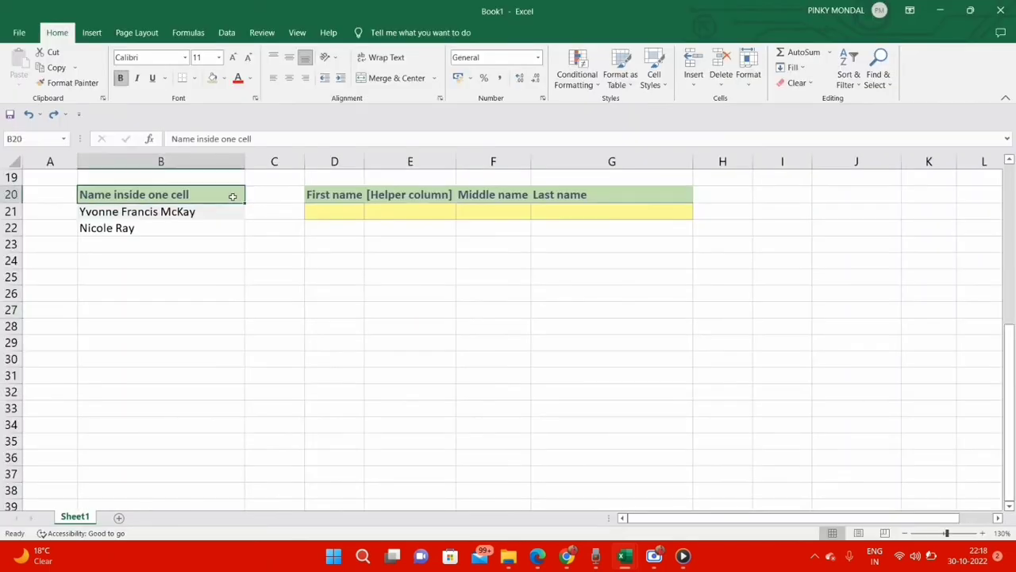
left_click(227, 33)
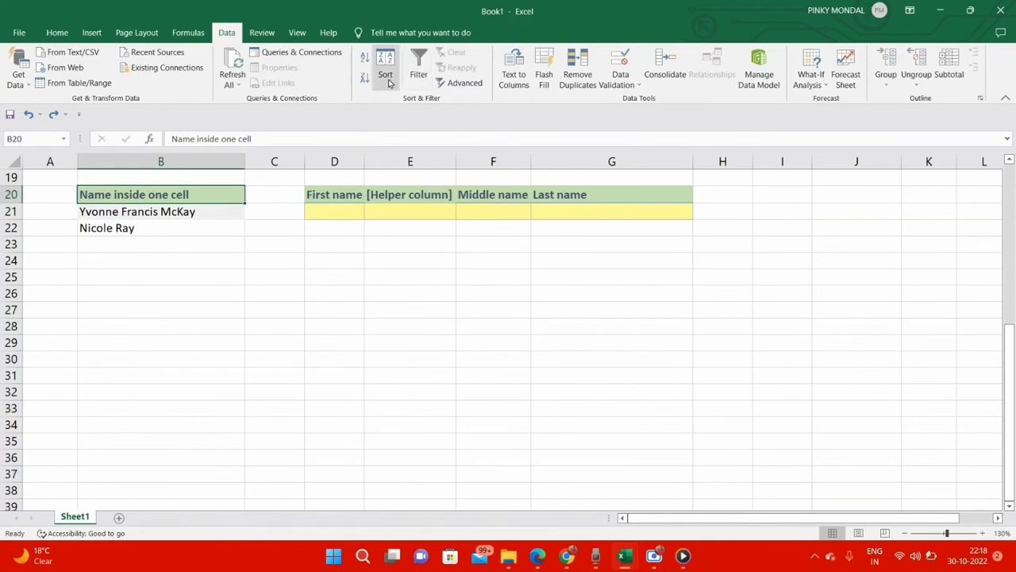
left_click(80, 83)
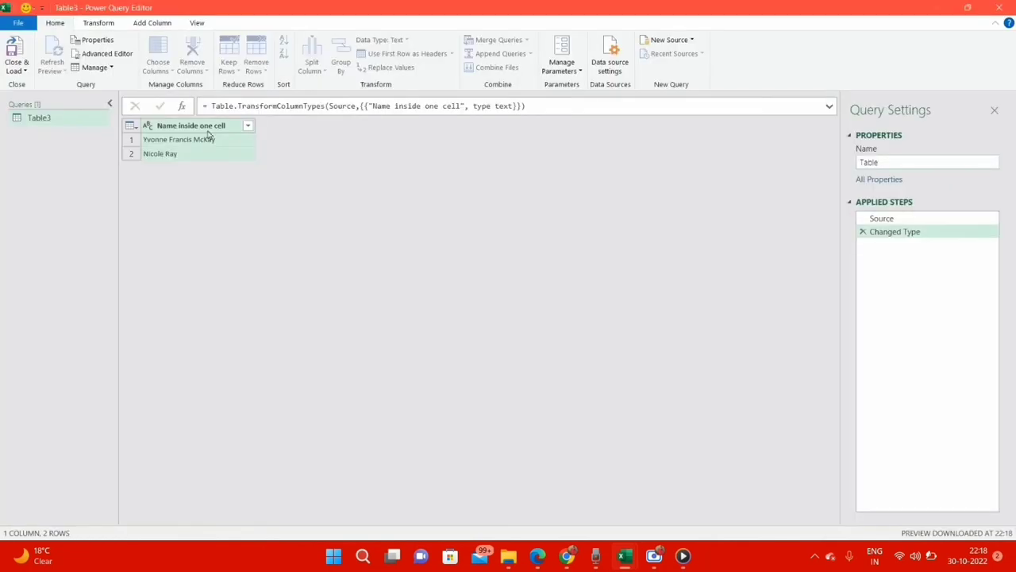
key("Return")
Step: Duplicate the name column and split the copy by the Space delimiter at the right-most delimiter only
right_click(204, 127)
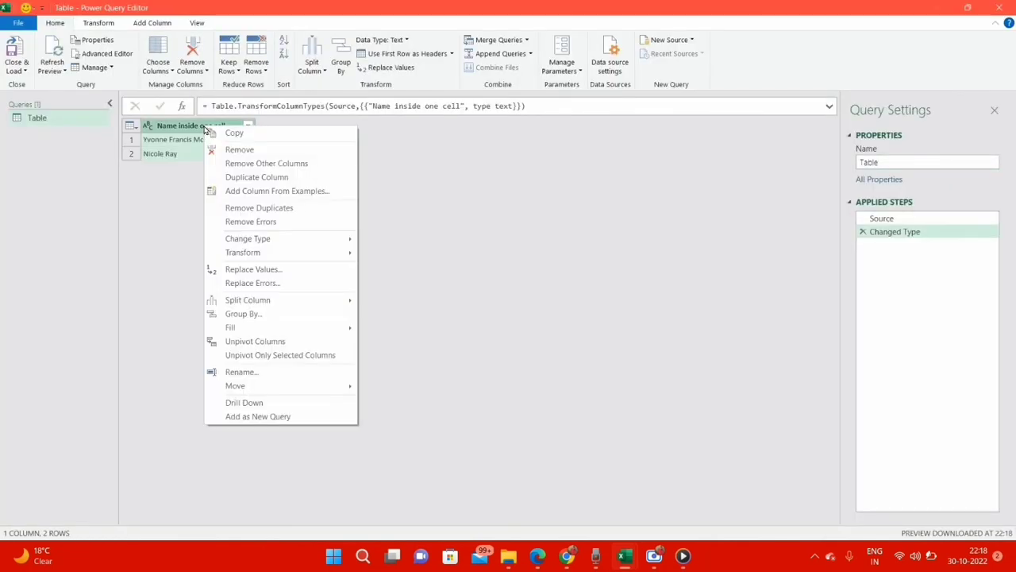
left_click(256, 177)
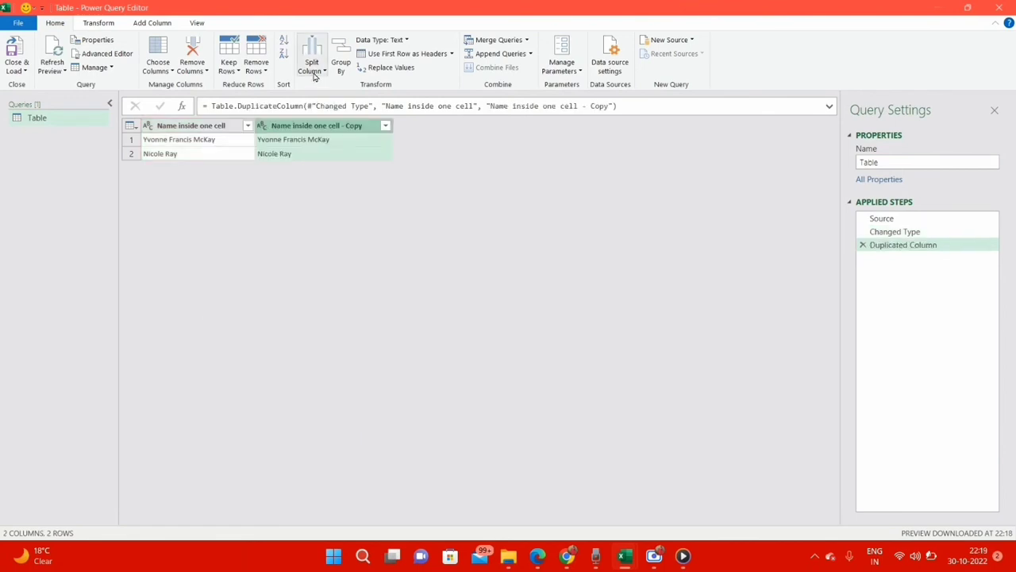
left_click(314, 76)
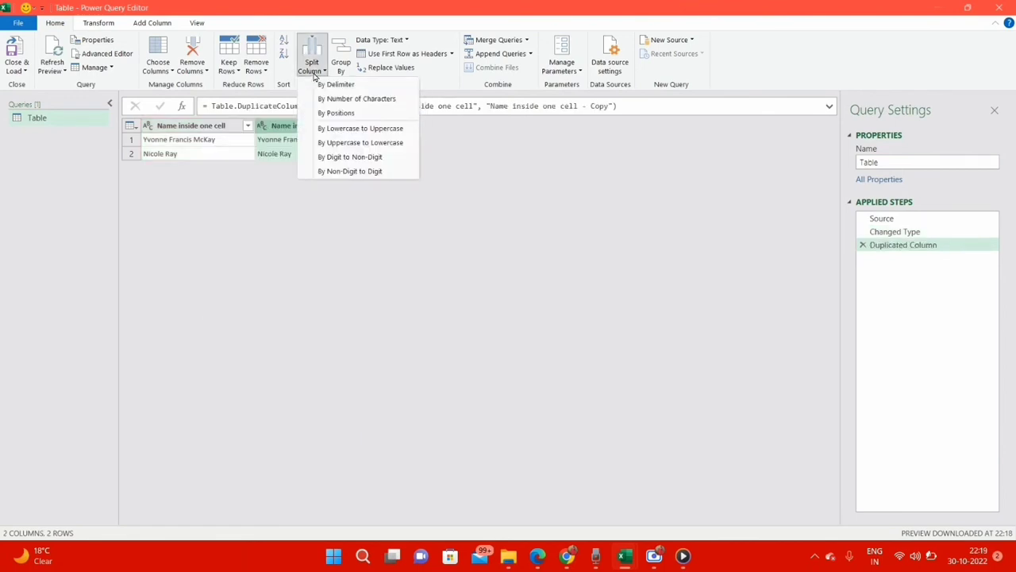
left_click(341, 85)
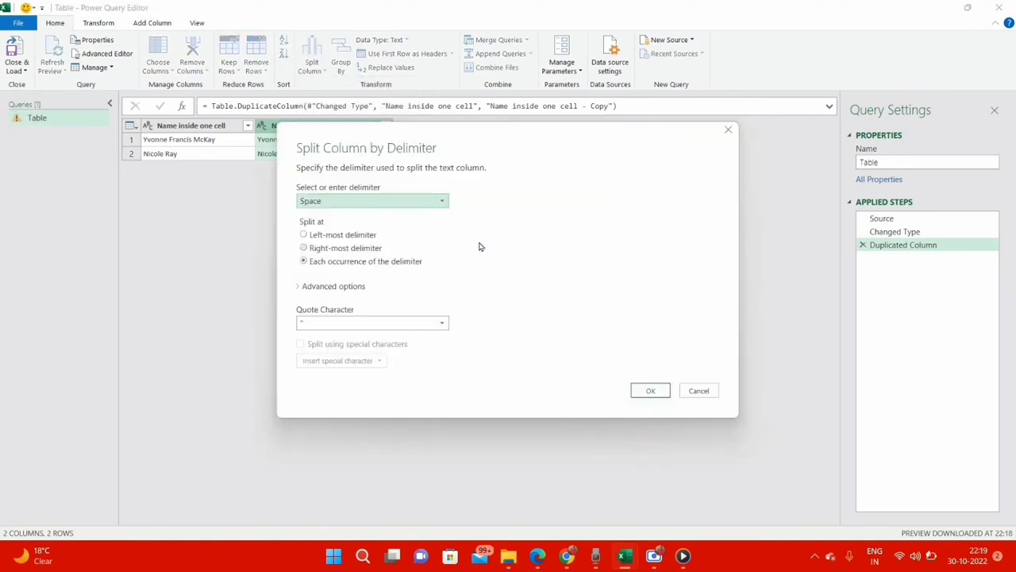
left_click(420, 200)
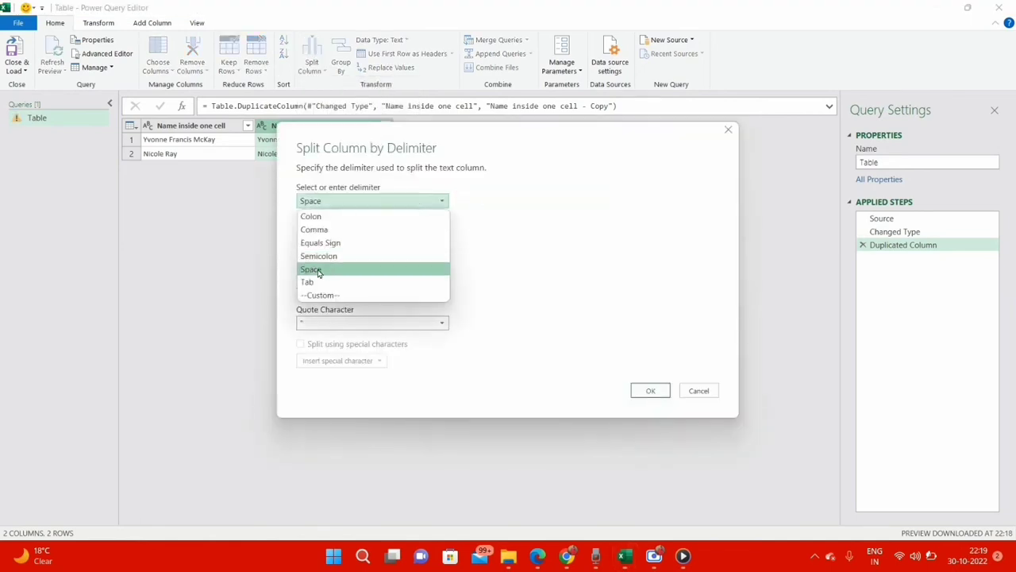
left_click(317, 270)
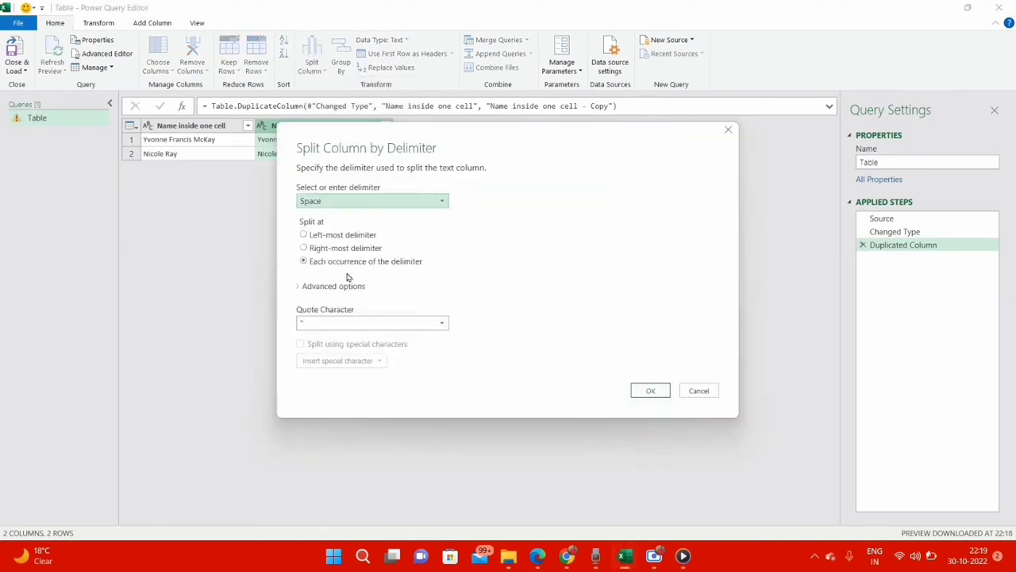
left_click(304, 248)
left_click(650, 390)
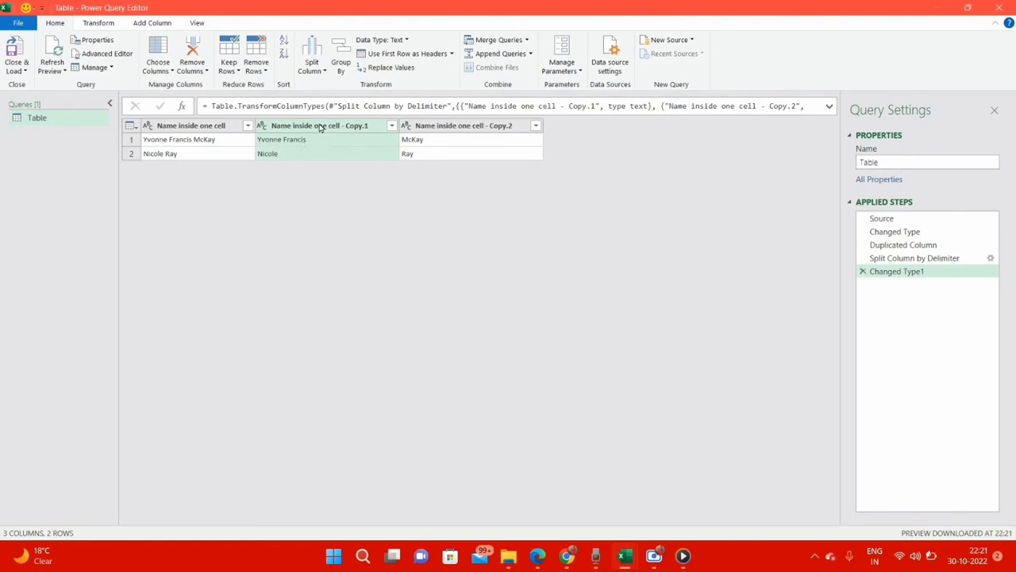
Step: Split the first of the two resulting copy columns by the Space delimiter at the left-most delimiter
left_click(321, 71)
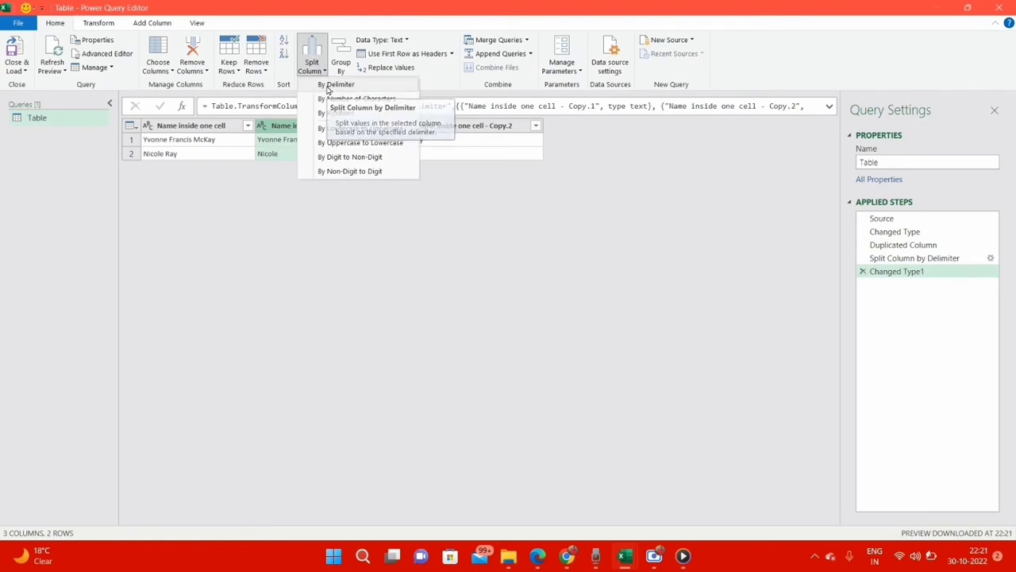
left_click(328, 85)
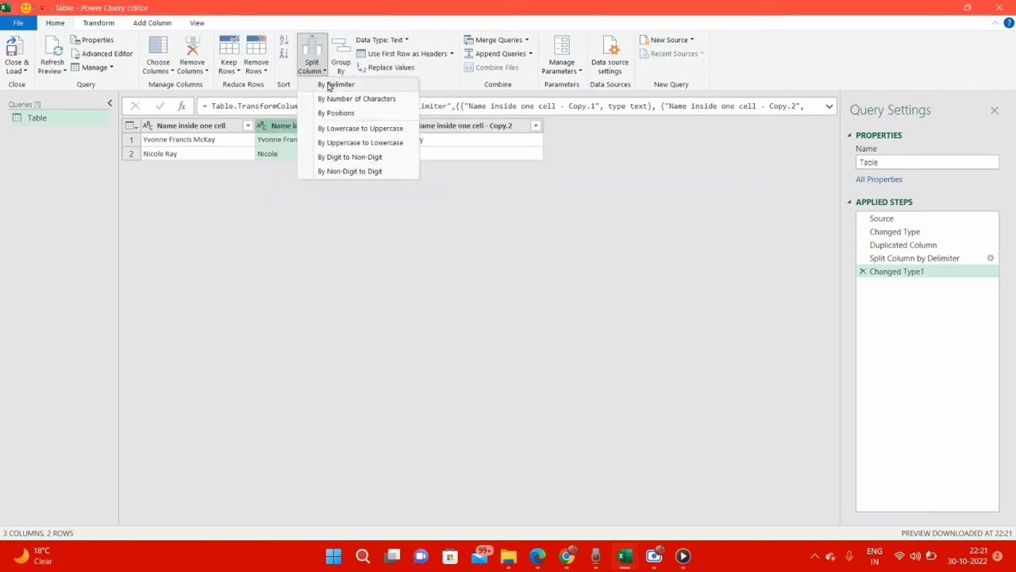
left_click(328, 86)
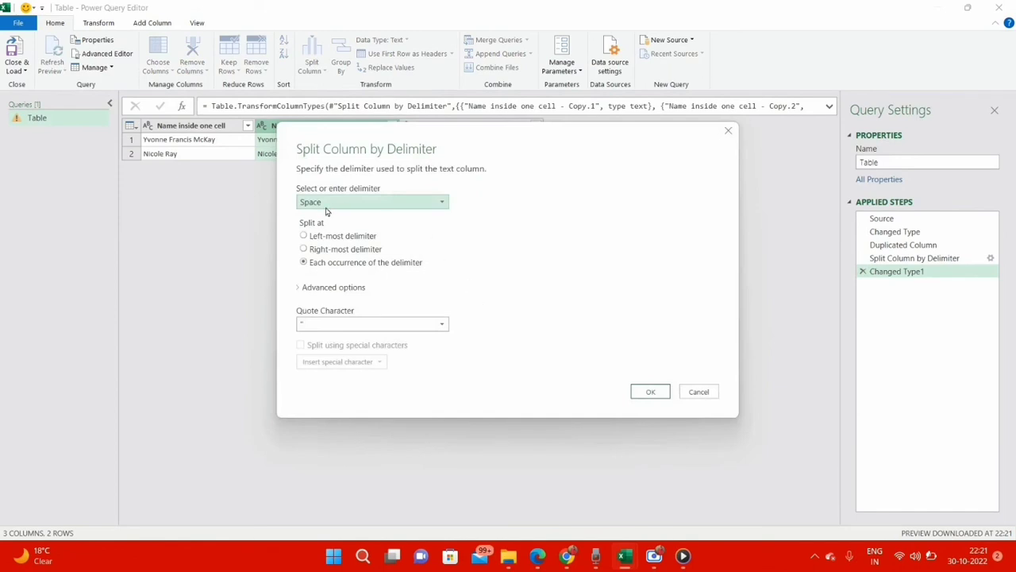
left_click(321, 237)
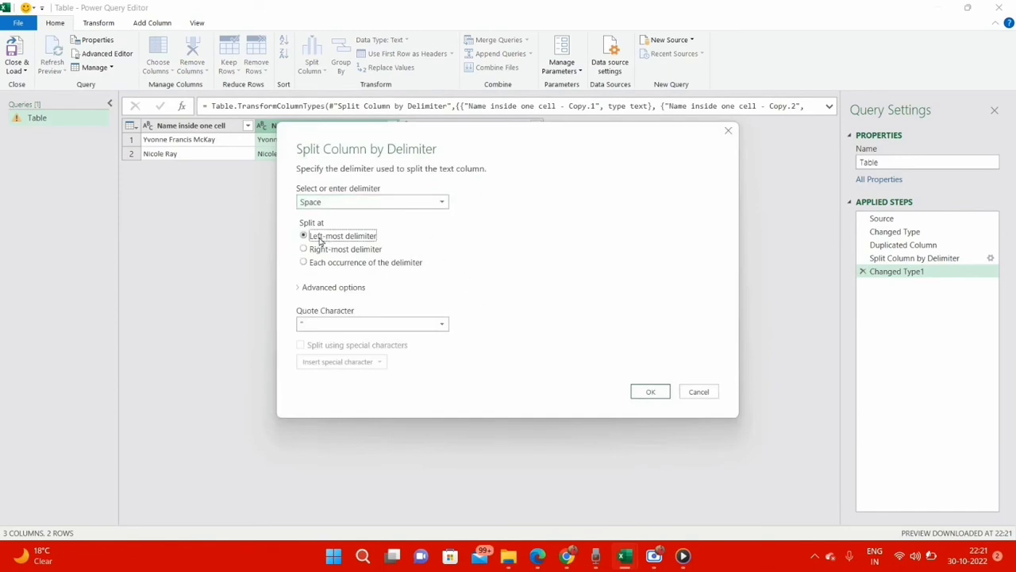
left_click(639, 391)
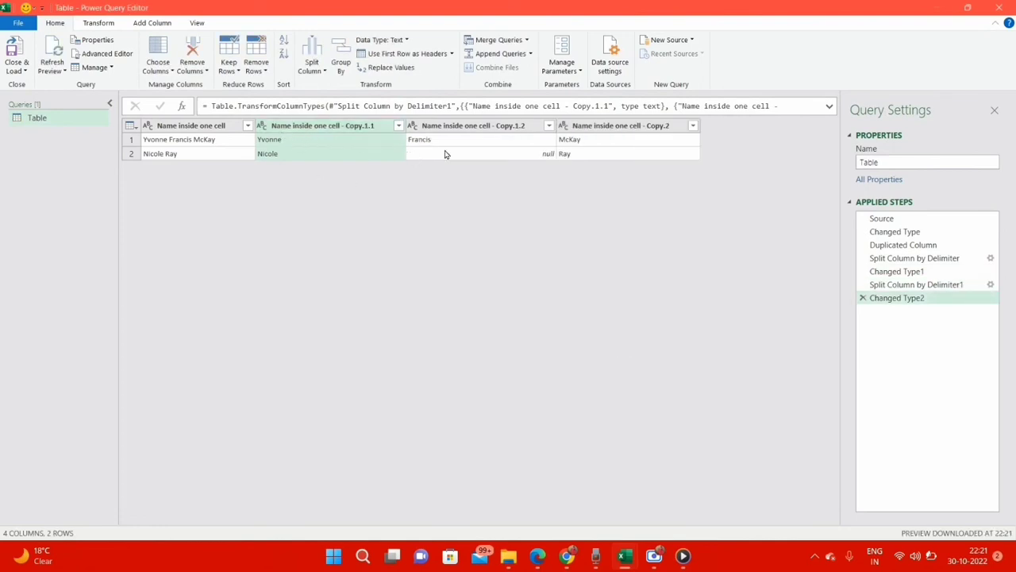
Step: Rename the three split columns First Name, Middle Name and Last Name, and load the query result into a new worksheet
double_click(347, 127)
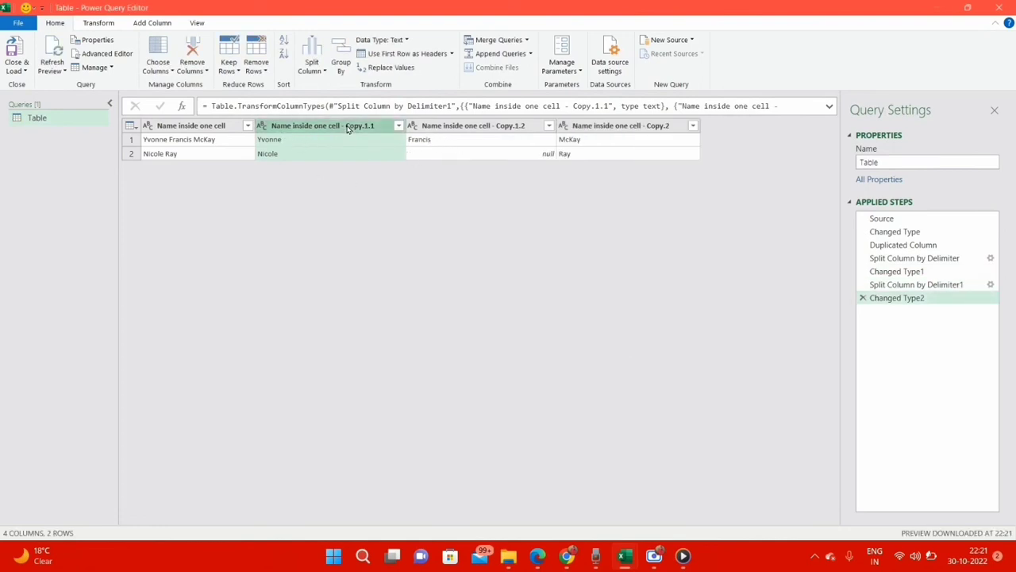
type("First Name")
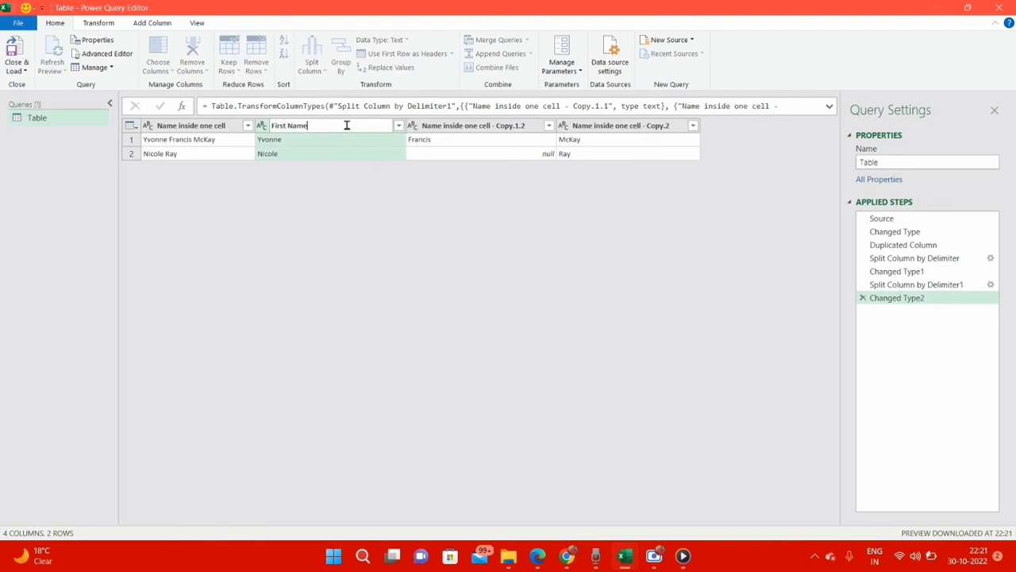
key("Return")
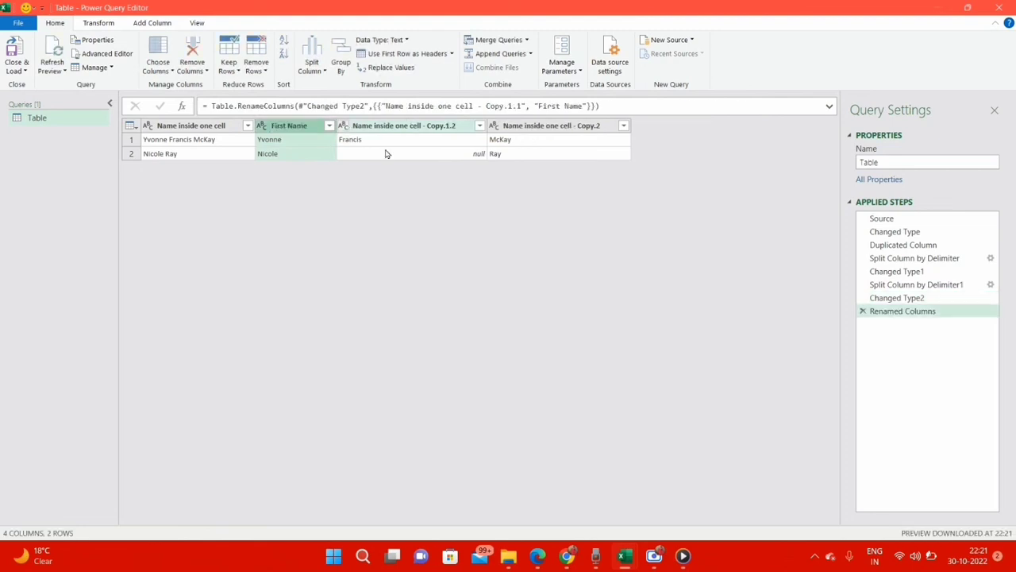
double_click(444, 126)
type("Mi")
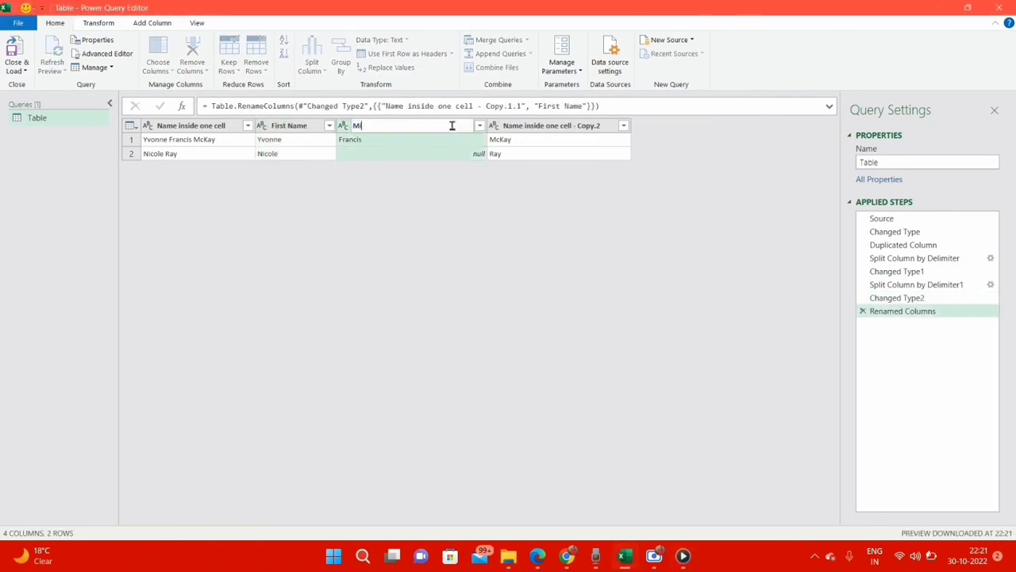
type("ddle Name")
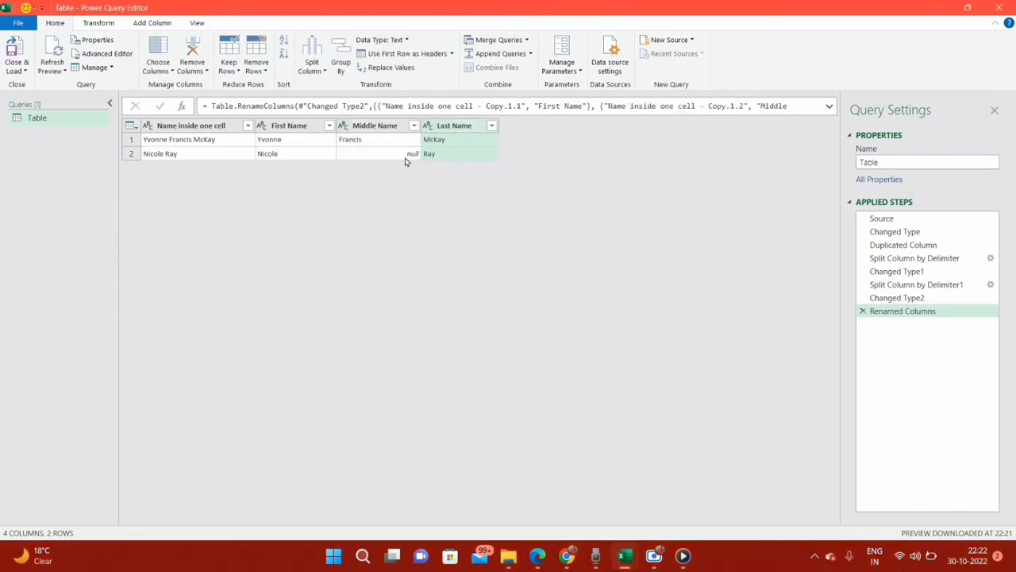
left_click(395, 159)
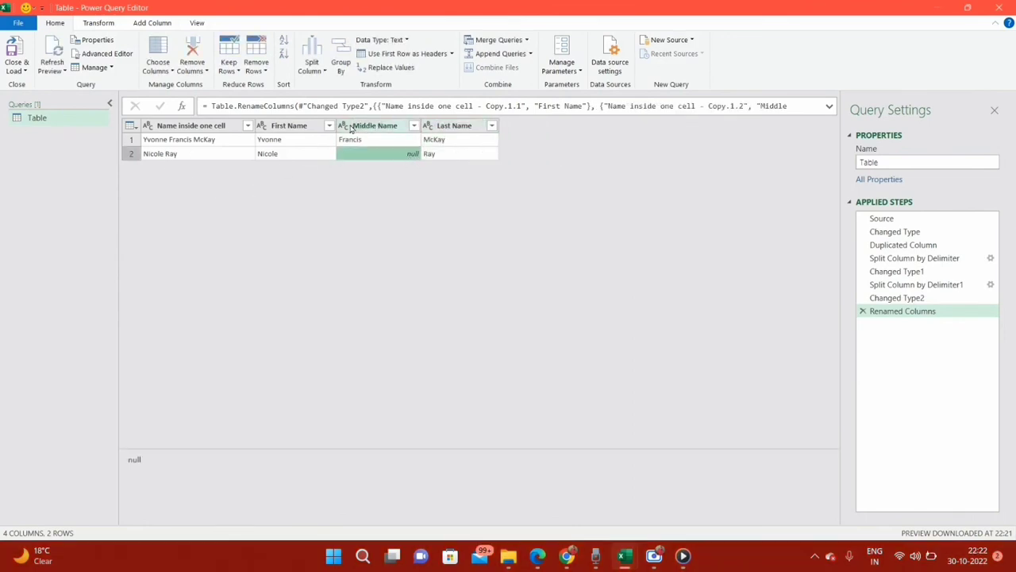
left_click(15, 58)
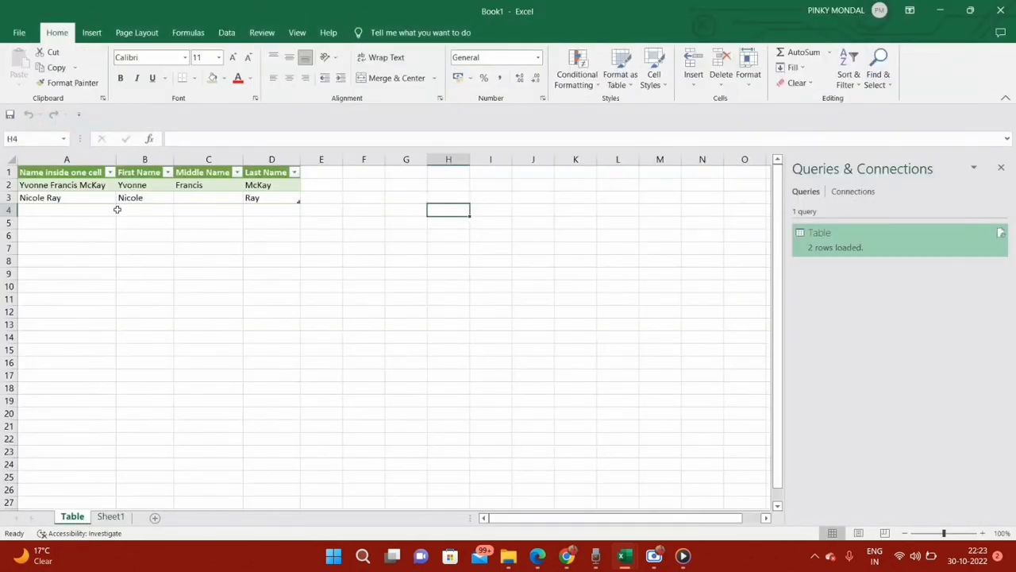
Step: Add another full name without a middle name to the source list on Sheet1, in cell B23
left_click(111, 516)
left_click(169, 243)
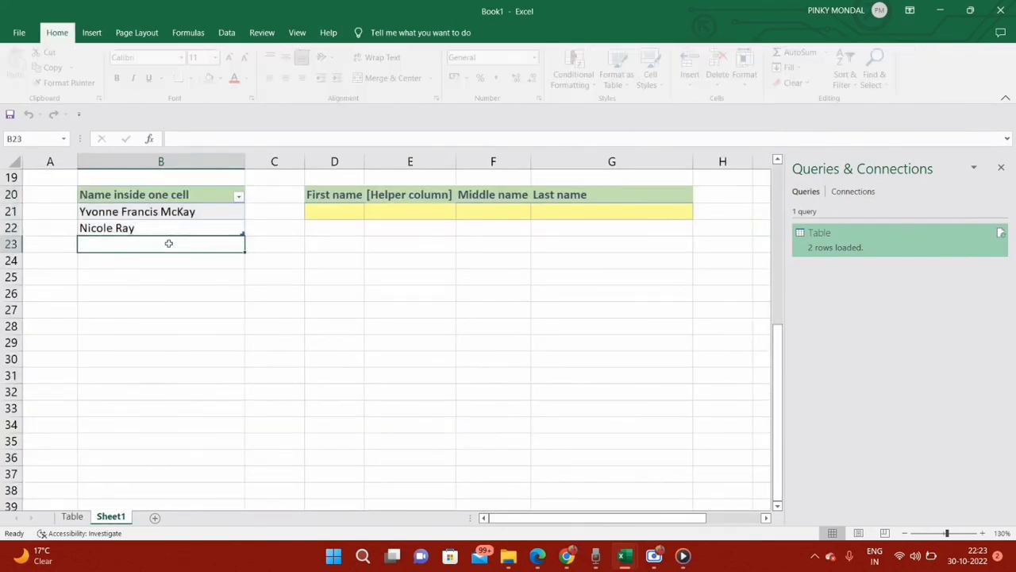
type("Ray Burn")
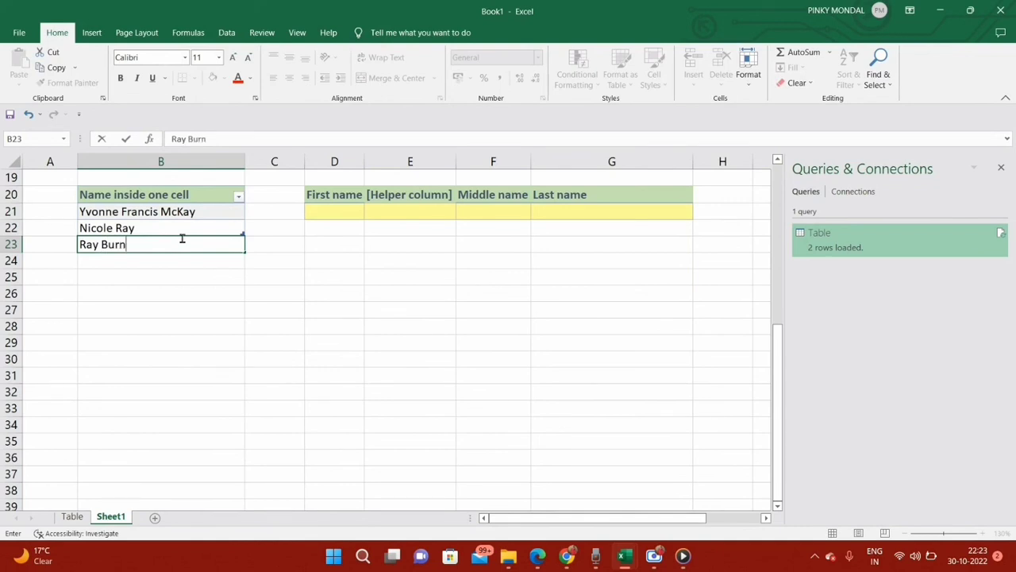
left_click(318, 386)
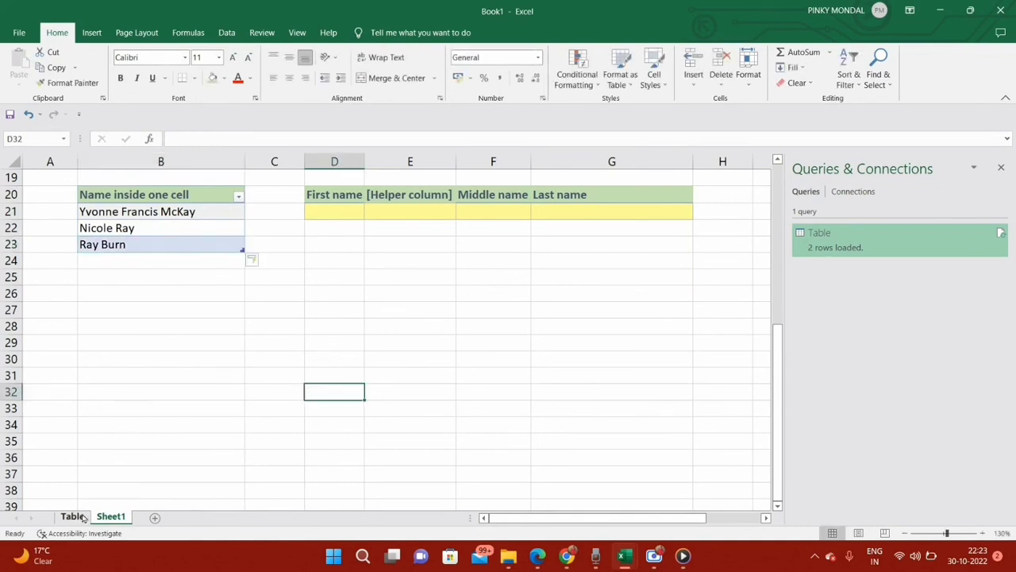
Step: Refresh the query result on the Table sheet to include the newly added name
left_click(73, 516)
right_click(77, 185)
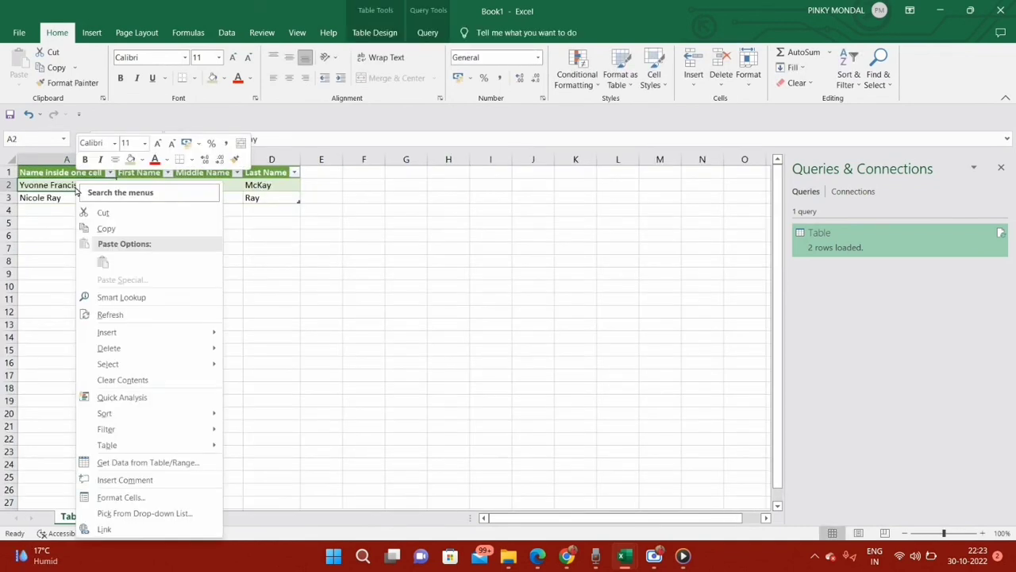
left_click(111, 314)
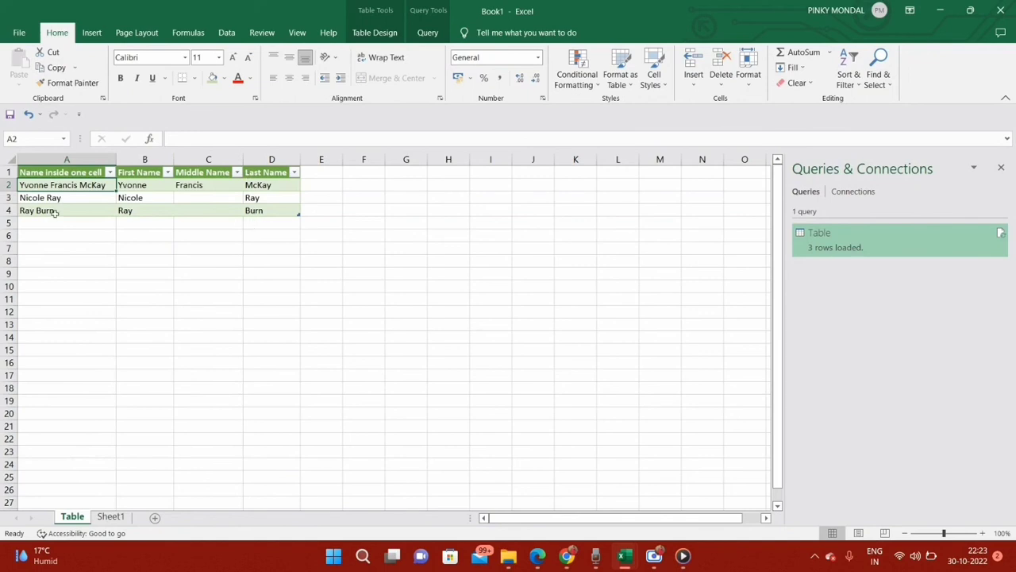
left_click(191, 314)
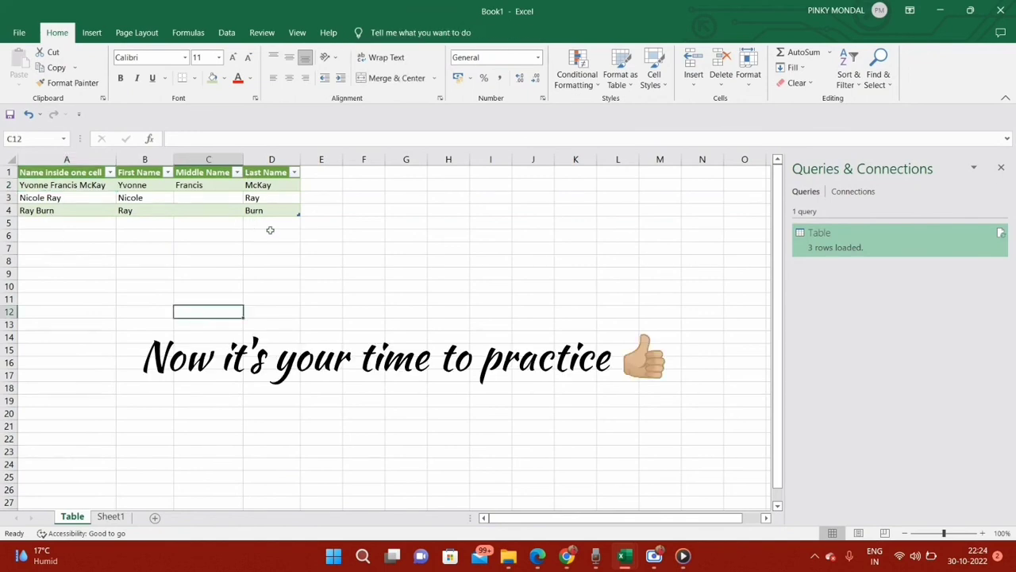